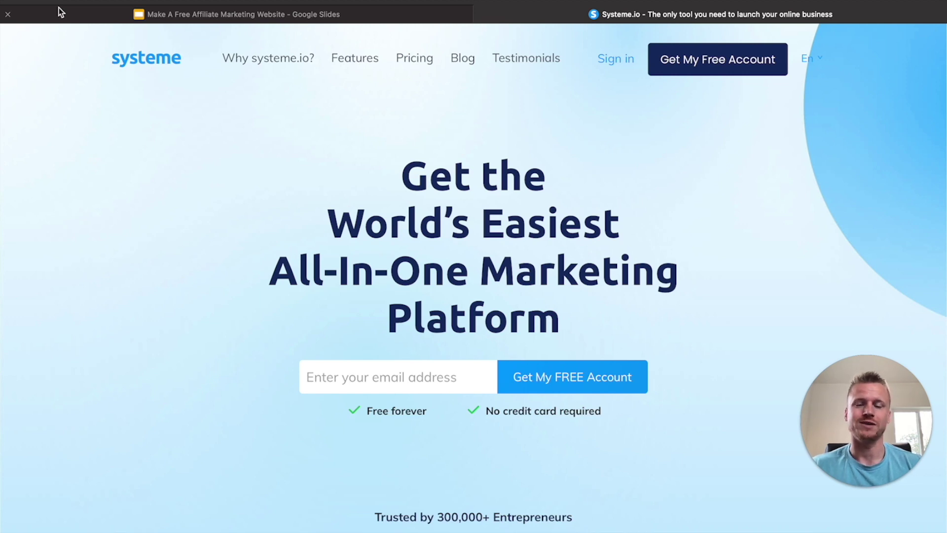
# Open the pricing page and compare the Free plan's contact, blog and blog post limits with those of the paid plans
pyautogui.click(415, 58)
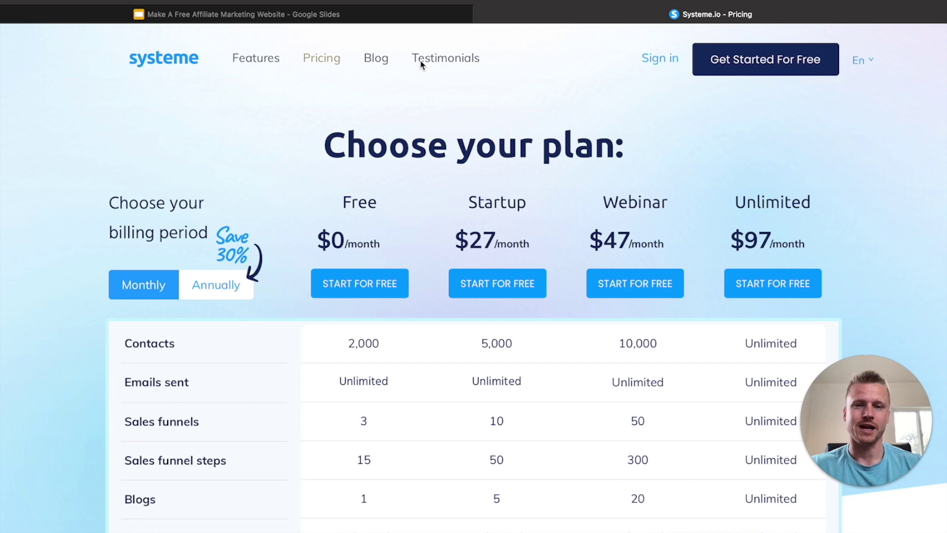
pyautogui.scroll(-3, 349, 339)
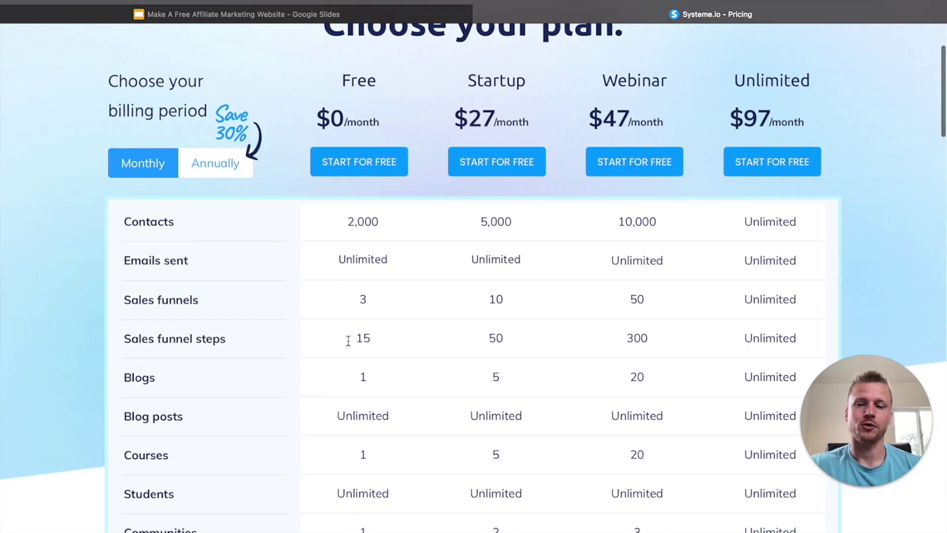
pyautogui.moveTo(347, 225); pyautogui.dragTo(390, 226)
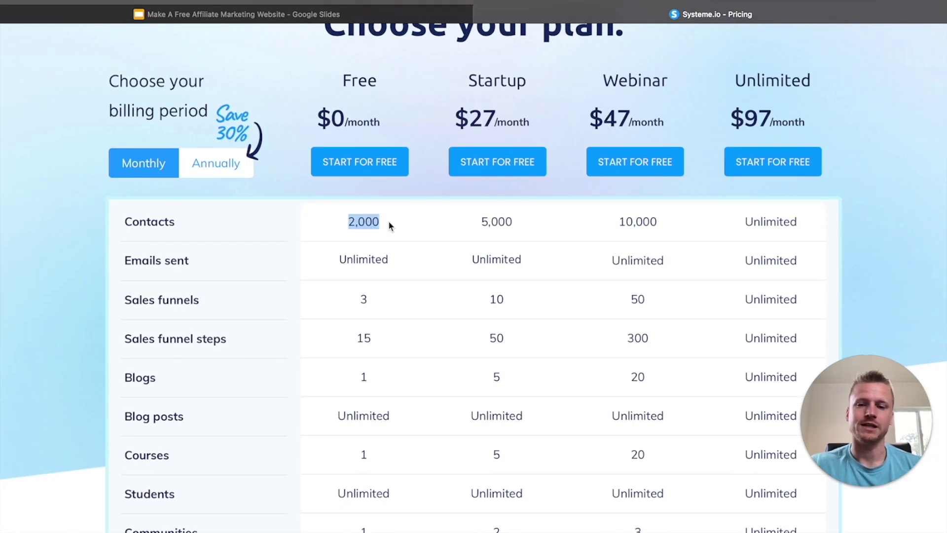
pyautogui.click(401, 391)
pyautogui.scroll(2, 370, 226)
pyautogui.scroll(-3, 366, 222)
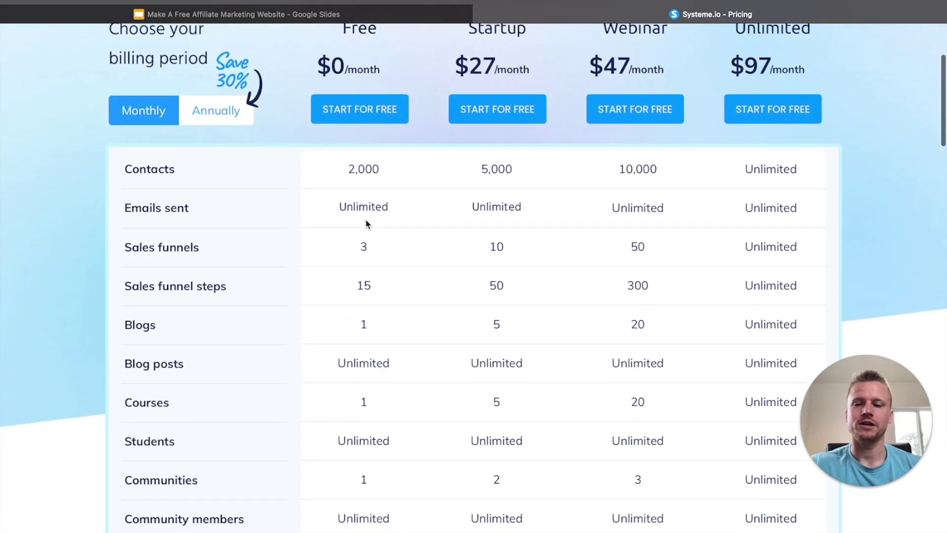
pyautogui.moveTo(361, 325); pyautogui.dragTo(381, 324)
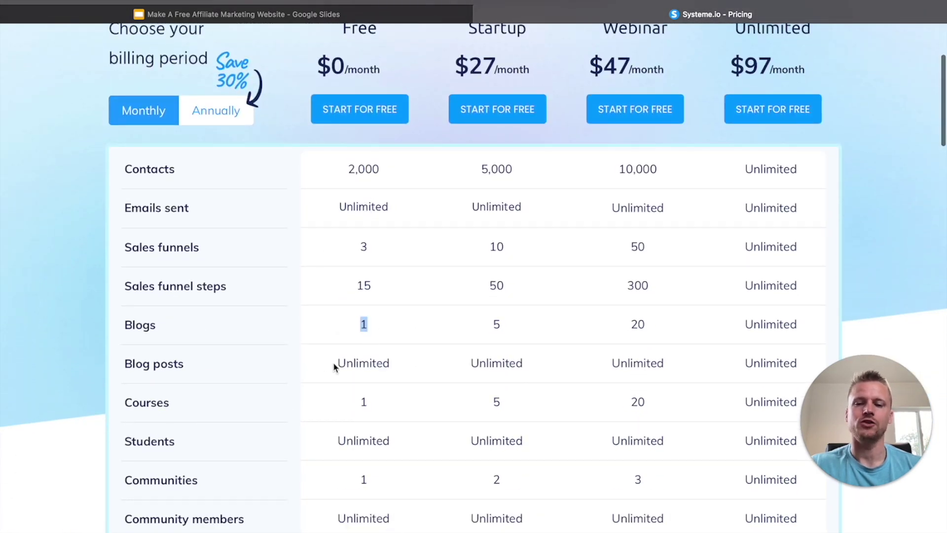
pyautogui.moveTo(334, 364); pyautogui.dragTo(399, 363)
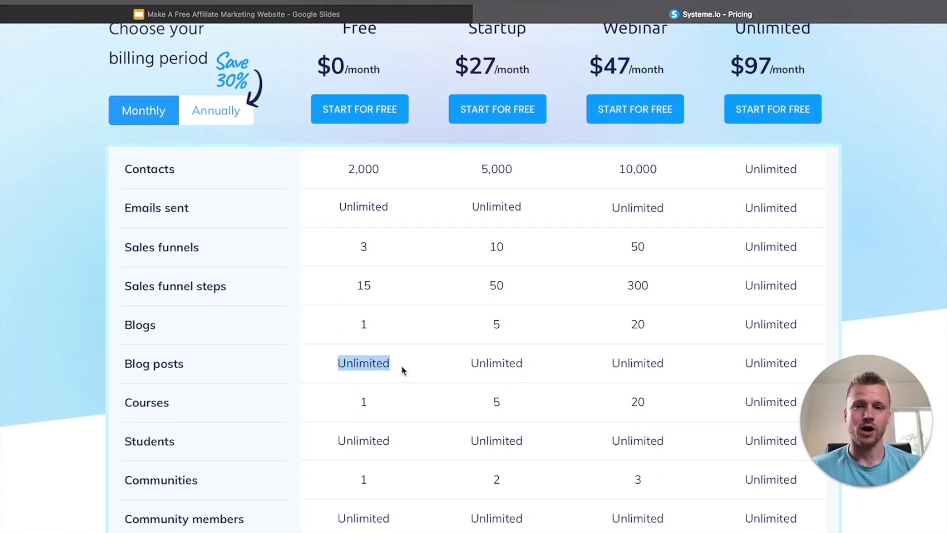
pyautogui.scroll(5, 401, 364)
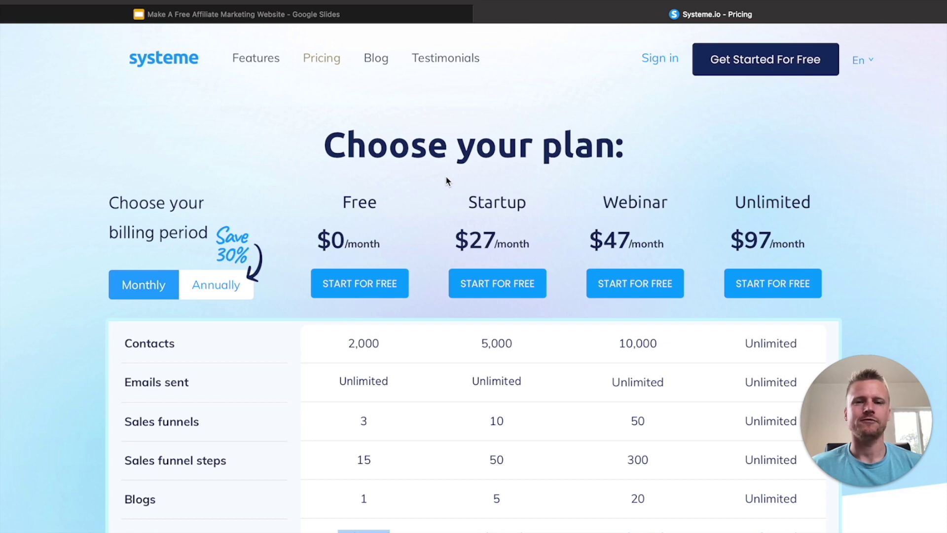
pyautogui.scroll(-4, 446, 180)
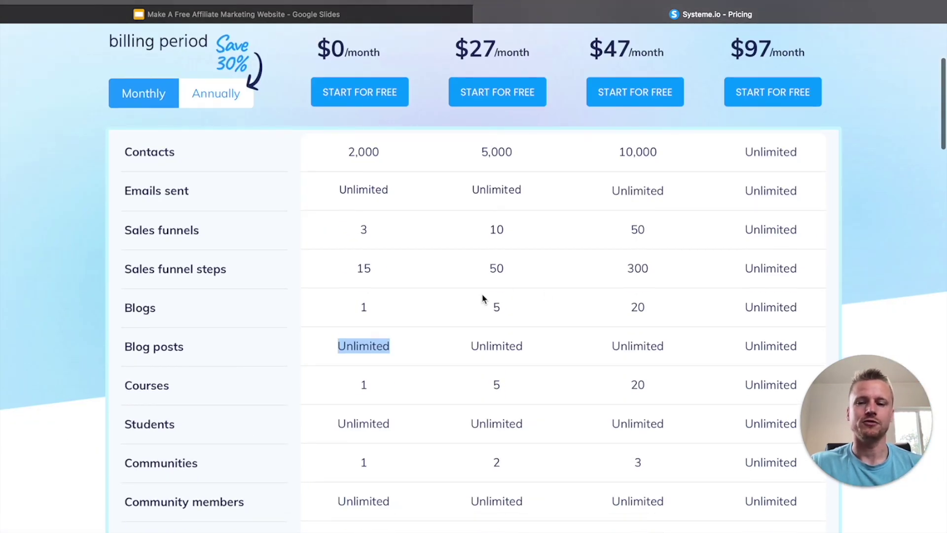
pyautogui.scroll(2, 495, 301)
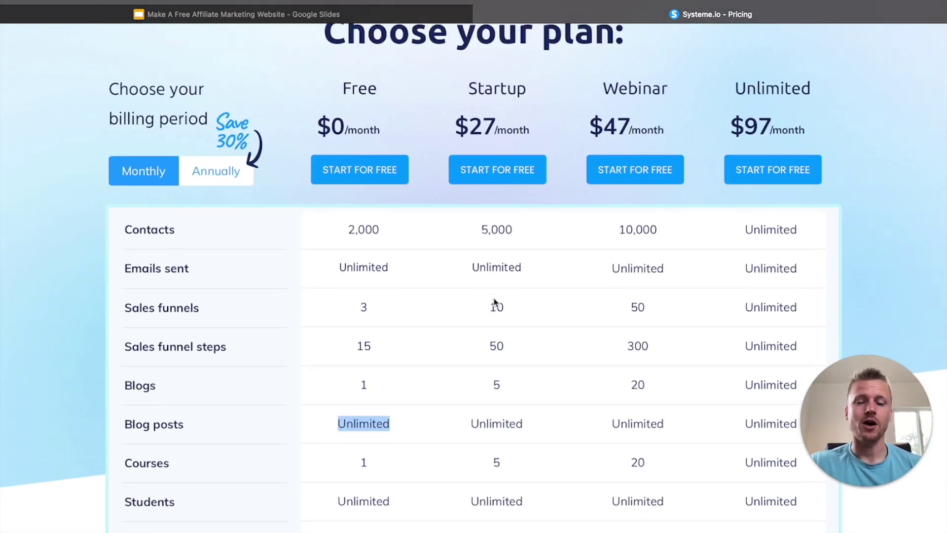
pyautogui.doubleClick(496, 385)
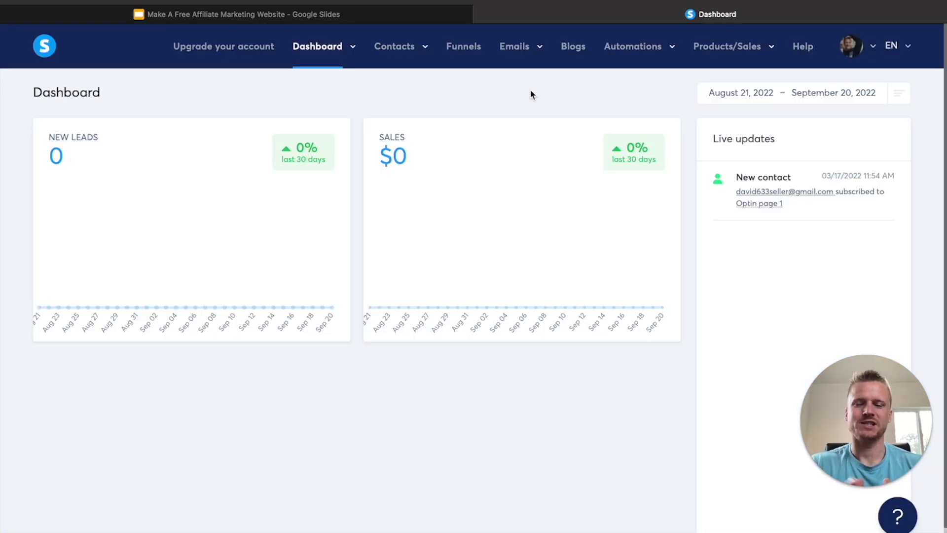
# Start a new blog named "Unique Product Finds" with the URL path unique-product-finds
pyautogui.click(575, 52)
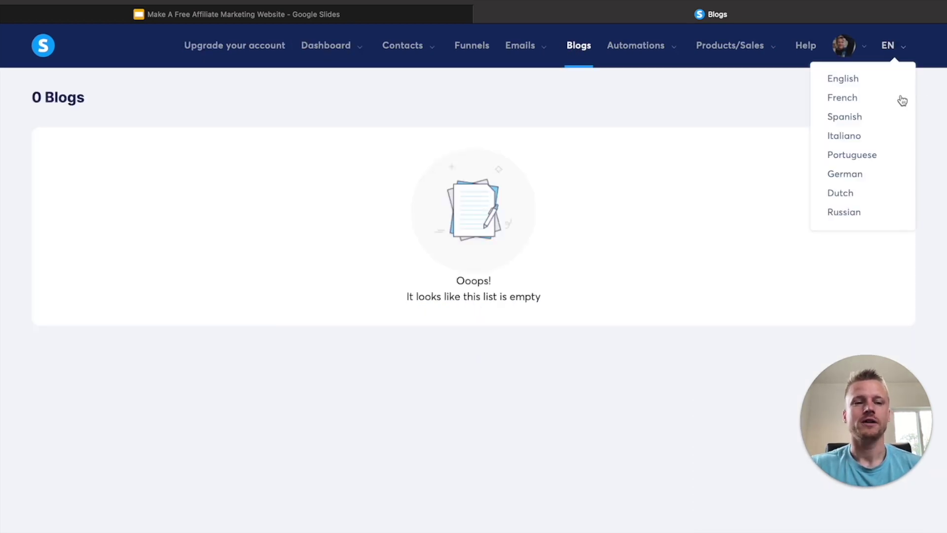
pyautogui.click(847, 109)
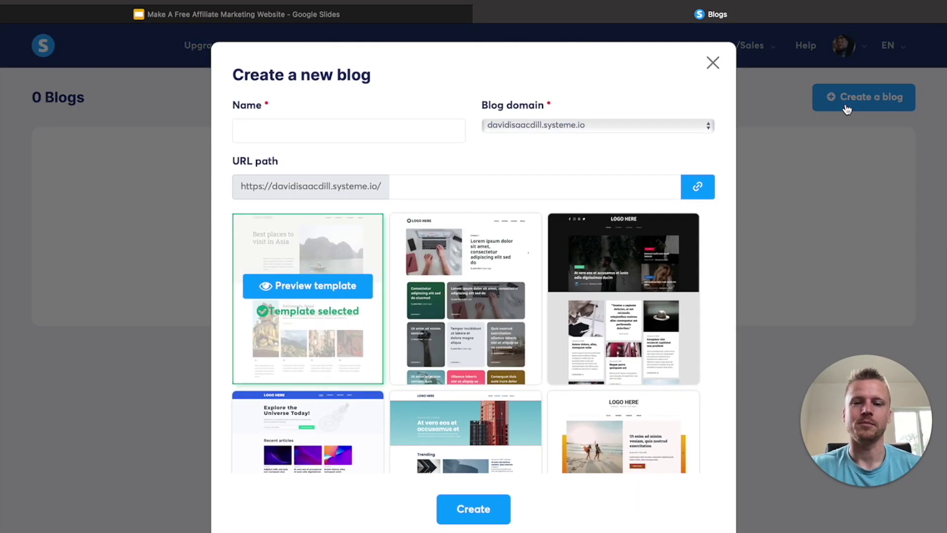
pyautogui.scroll(-3, 609, 370)
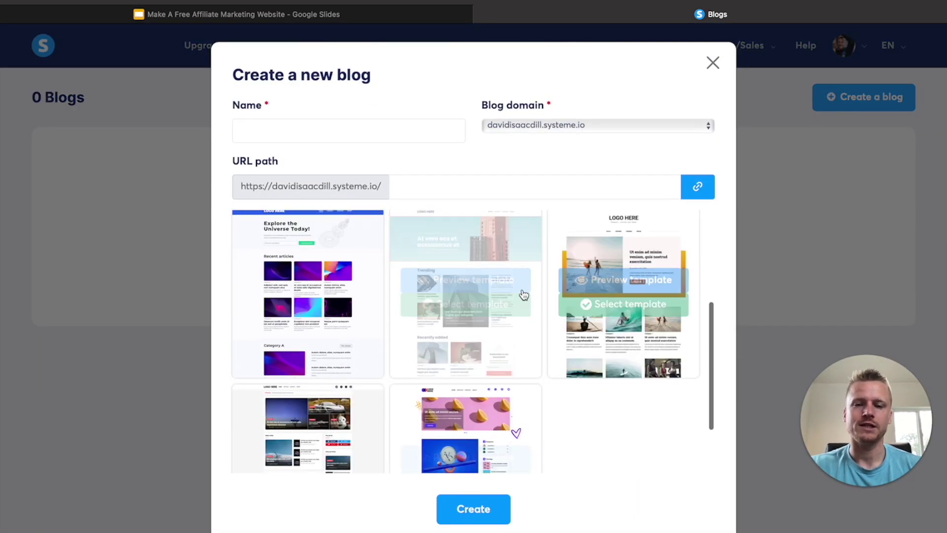
pyautogui.scroll(3, 520, 296)
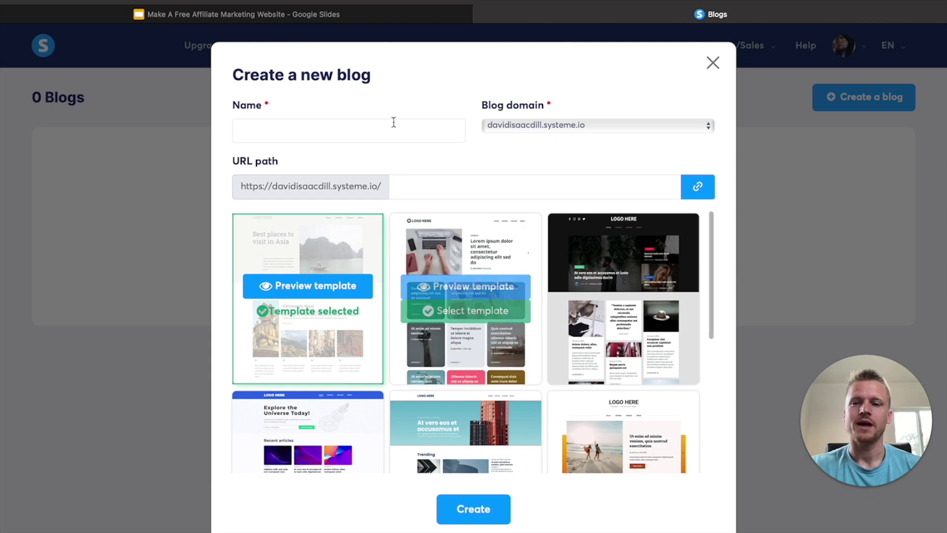
pyautogui.click(279, 126)
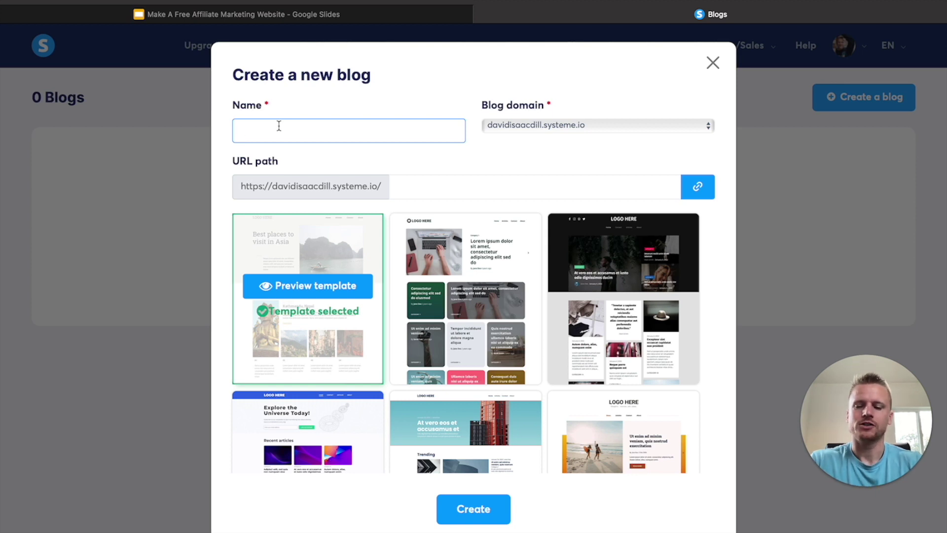
pyautogui.write('Unique Product Finds')
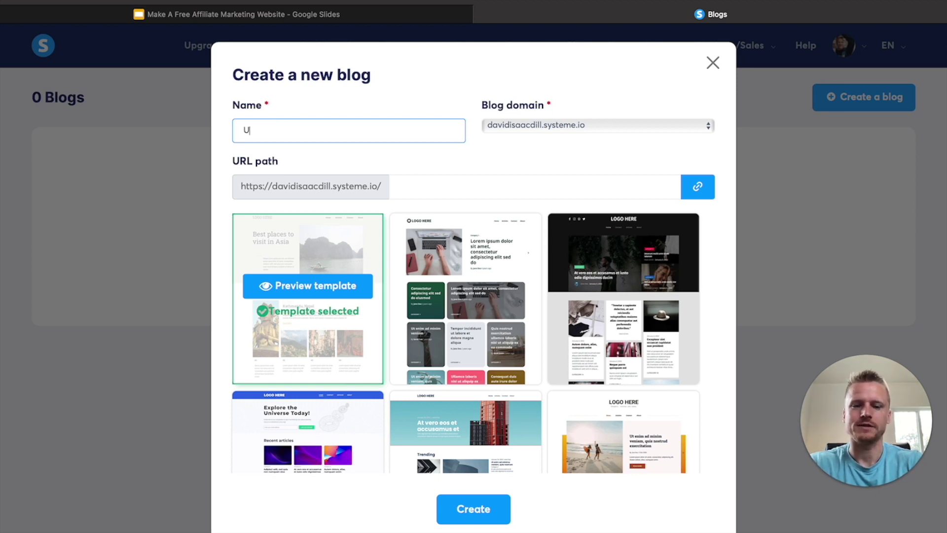
pyautogui.click(422, 191)
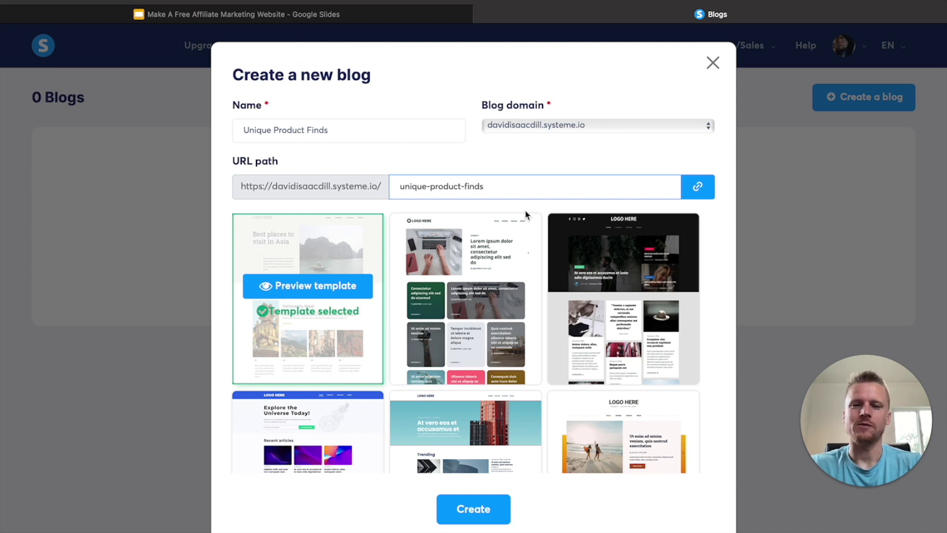
# Choose the blog template with the laptop photo in its header and create the blog
pyautogui.scroll(-3, 527, 214)
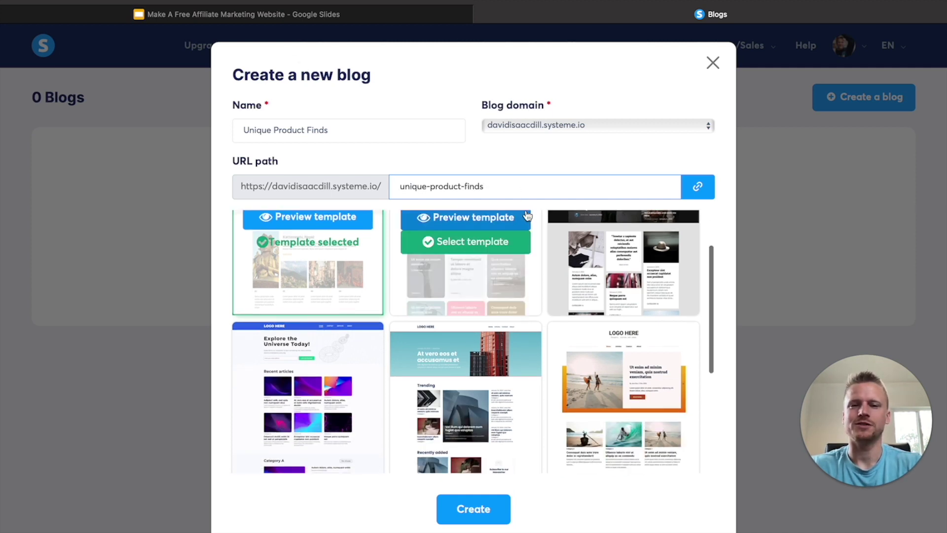
pyautogui.scroll(3, 538, 264)
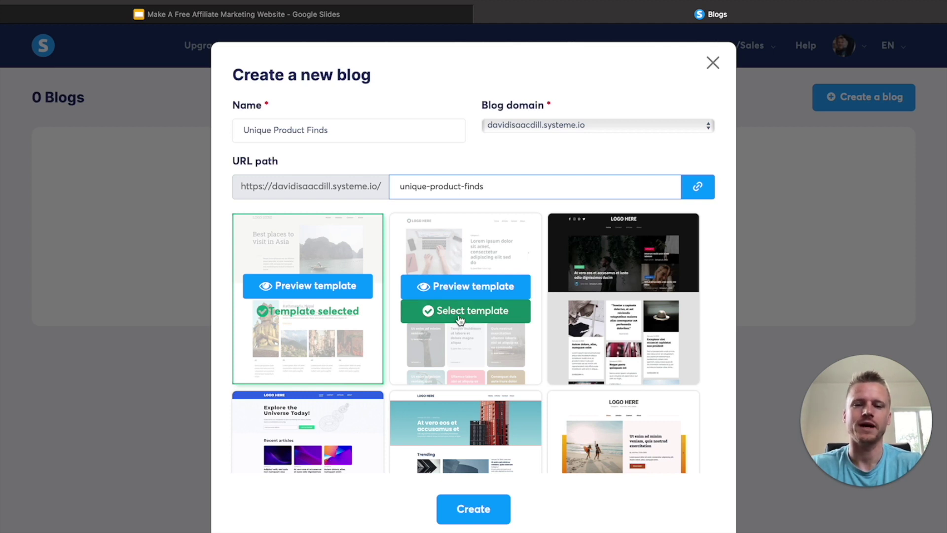
pyautogui.click(458, 315)
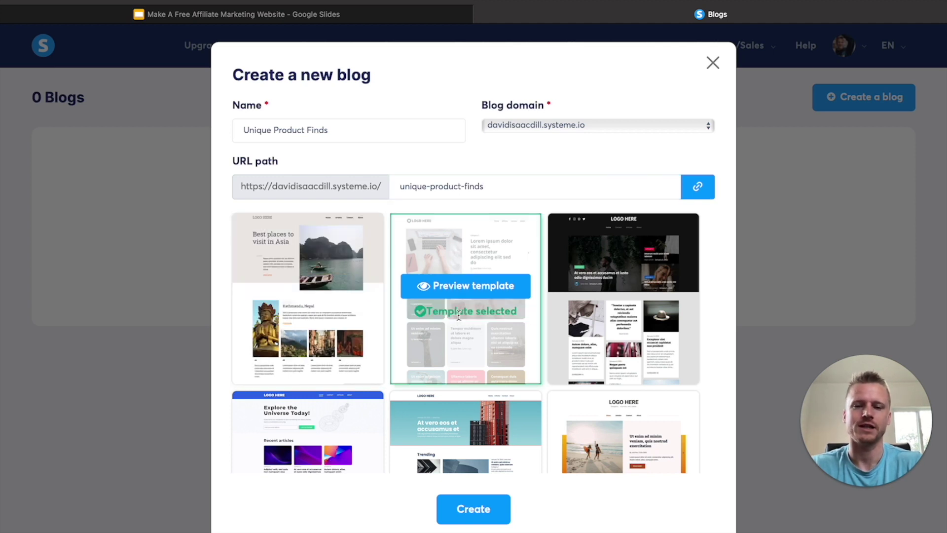
pyautogui.click(478, 513)
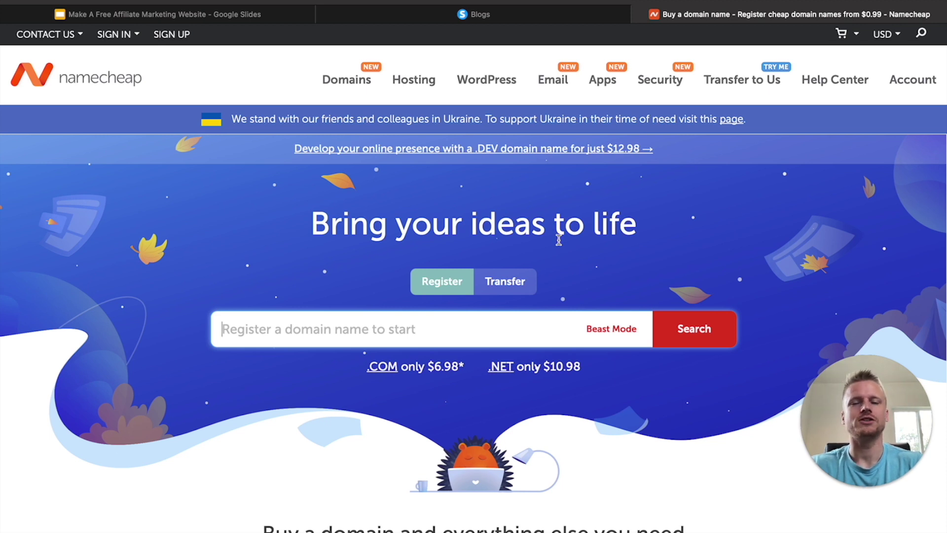
# Open the Unique Product Finds blog's layout in the editor and examine its header menu and logo image settings
pyautogui.click(462, 14)
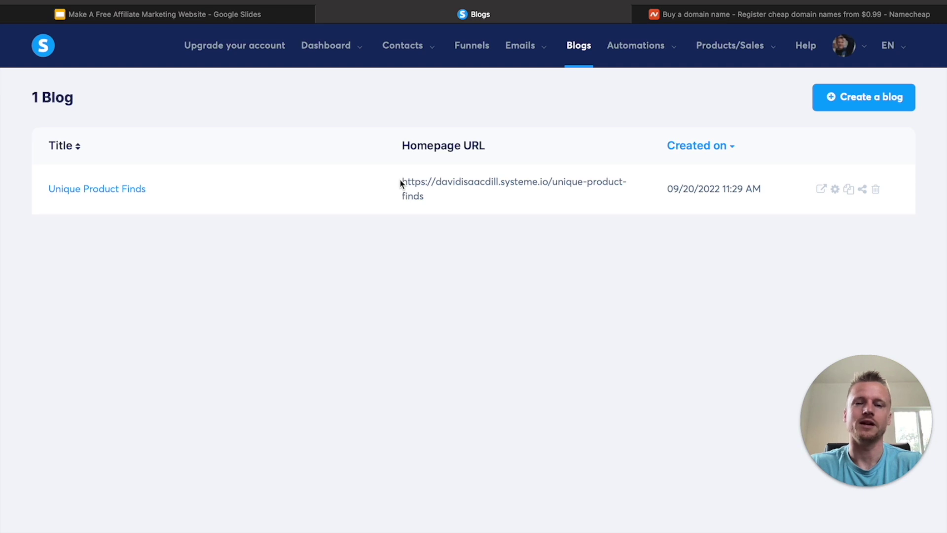
pyautogui.click(78, 189)
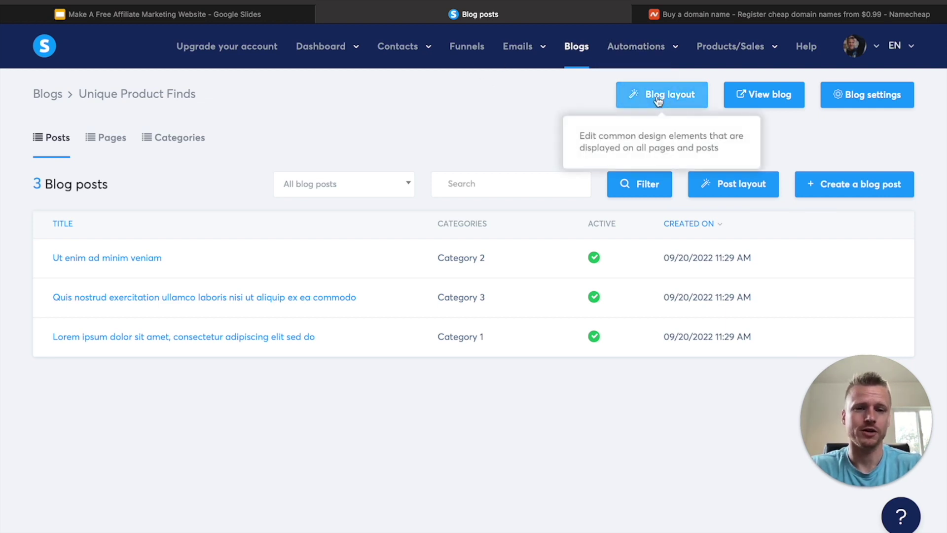
pyautogui.click(658, 100)
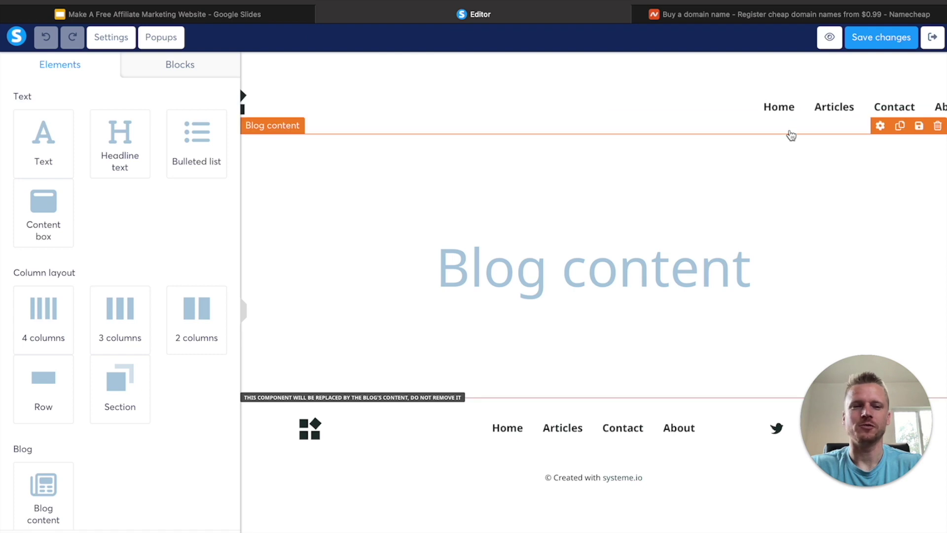
pyautogui.click(810, 108)
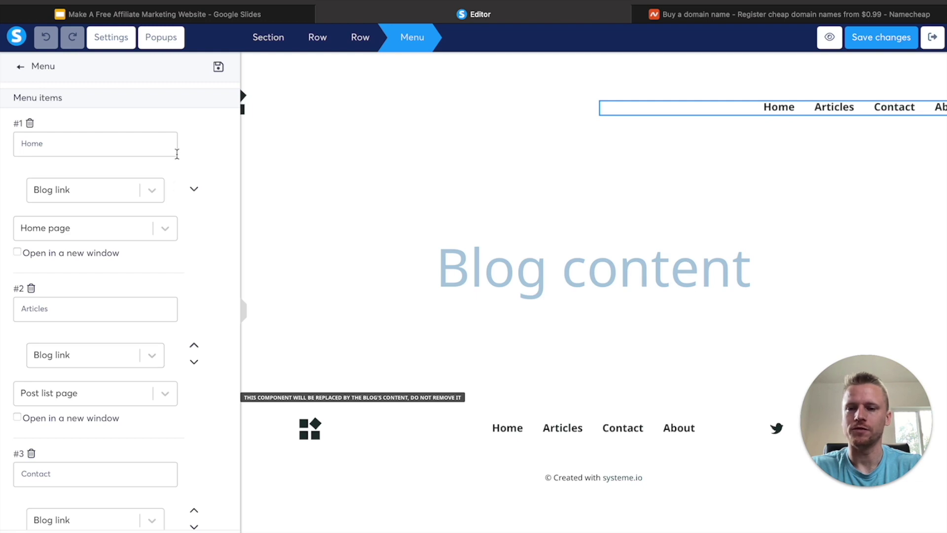
pyautogui.click(514, 116)
pyautogui.click(262, 104)
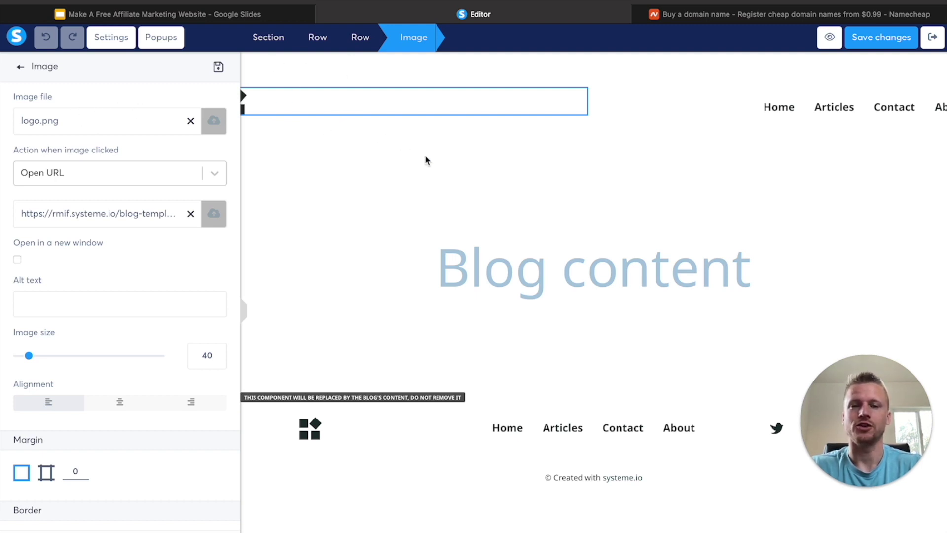
pyautogui.click(661, 266)
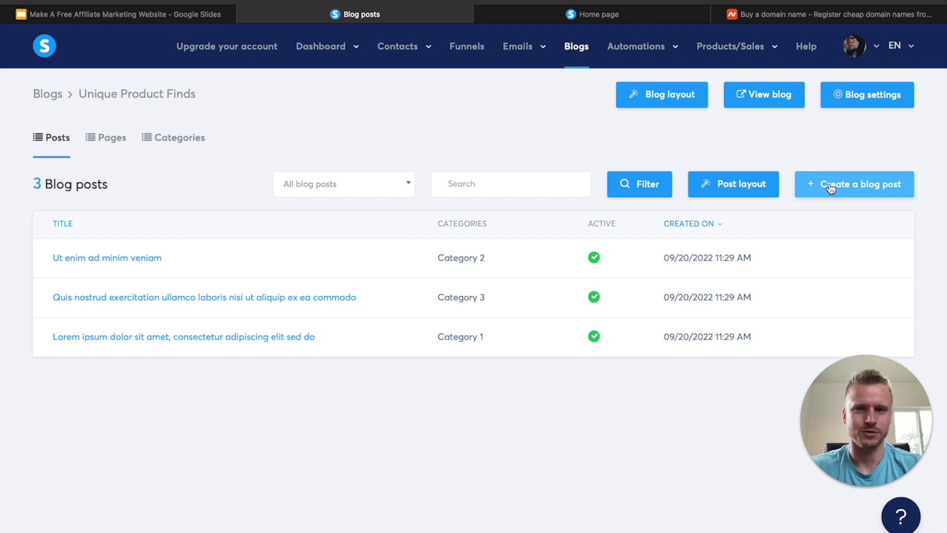
# Start a new blog post titled "5 Best Halloween Decorations For Your Porch"
pyautogui.click(851, 188)
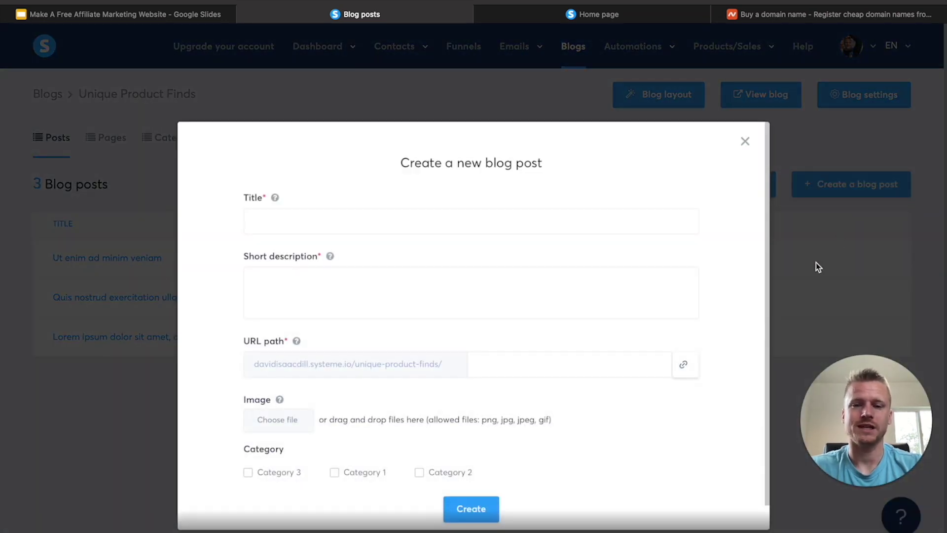
pyautogui.scroll(-1, 503, 345)
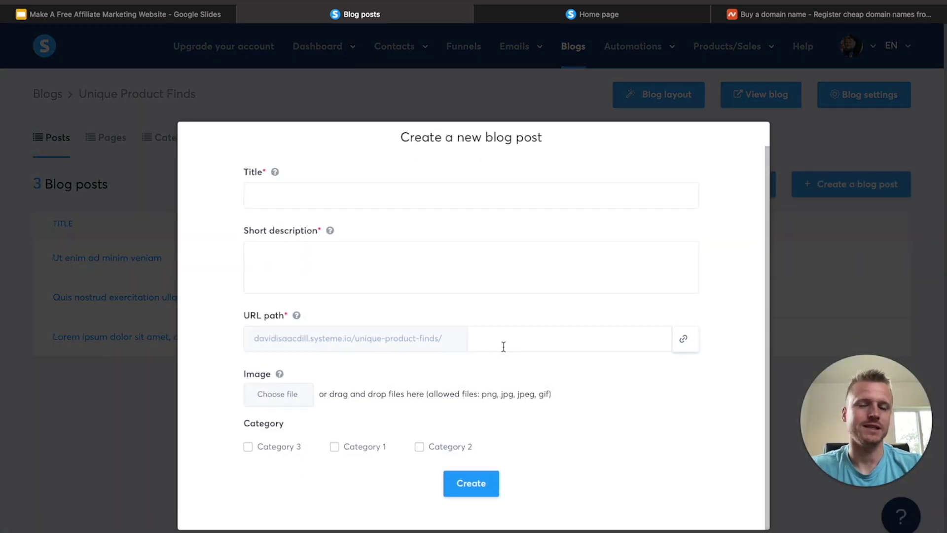
pyautogui.scroll(1, 503, 346)
pyautogui.click(355, 219)
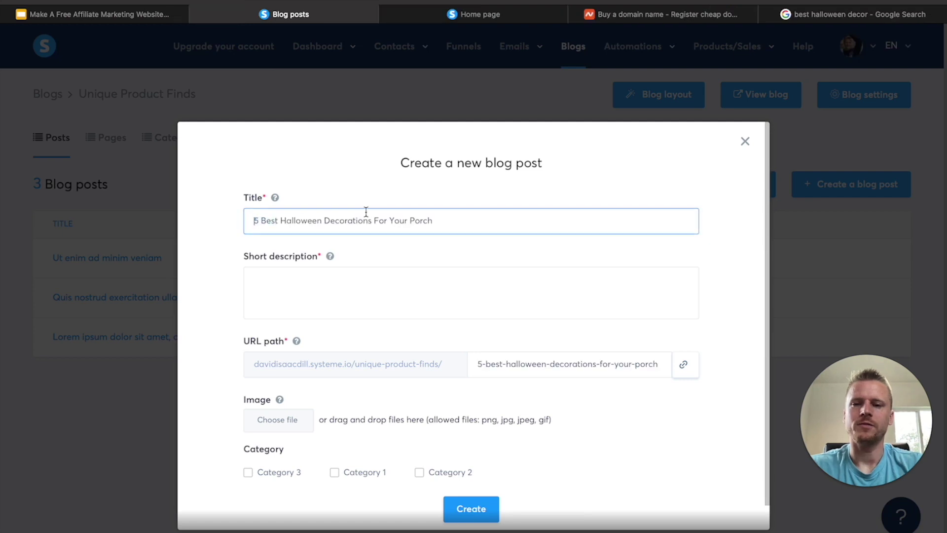
pyautogui.press('super+a')
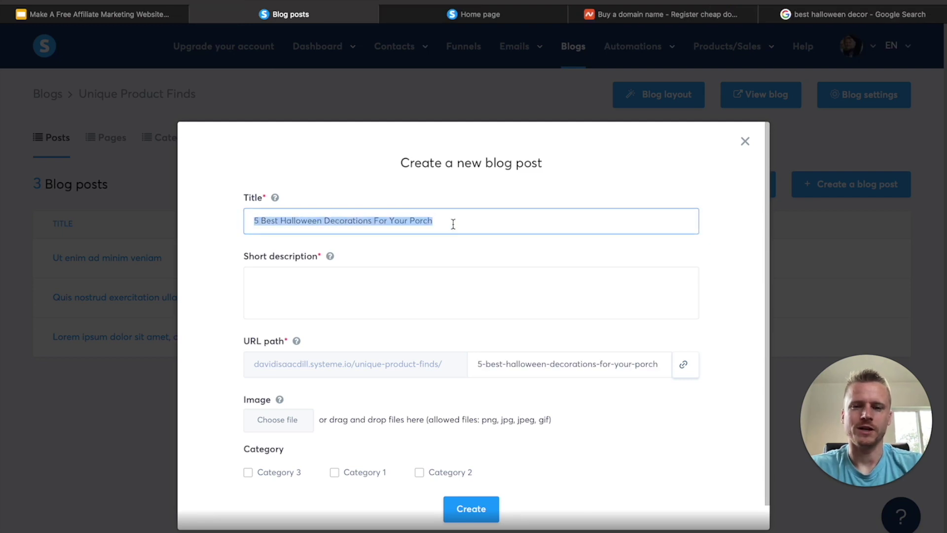
# Enter the short description "Looking for the best Halloween decorations for your porch? Here are 5 cheap Halloween decorations that won't break the bank."
pyautogui.click(376, 277)
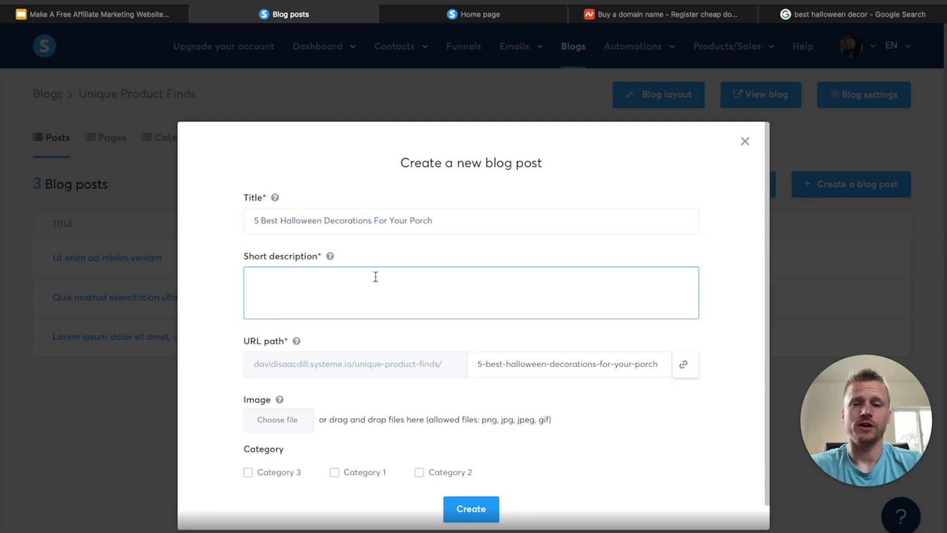
pyautogui.write("Looking for the best Halloween decorations for your porch? Here are 5 cheap Halloween decorations that won't break the bank.")
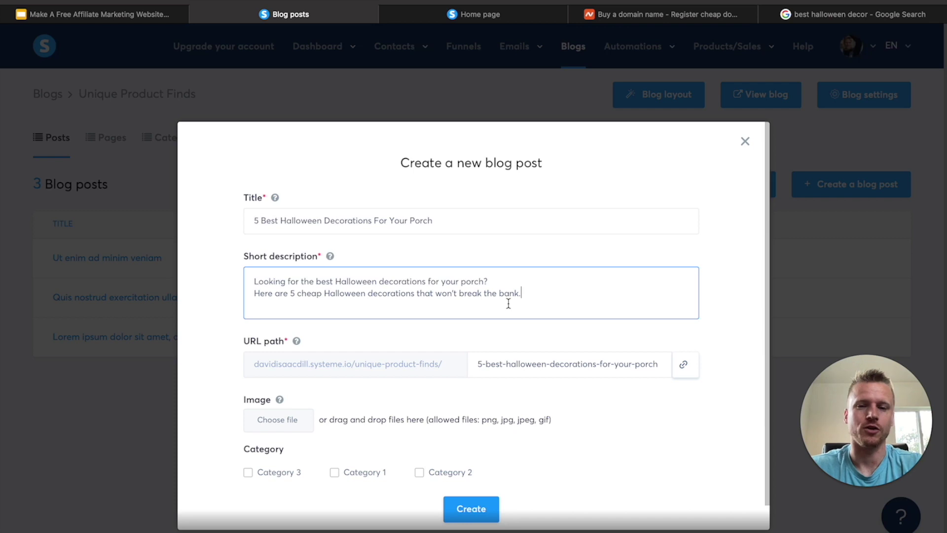
# Shorten the post's URL path to best-halloween-decorations-for-your-porch by removing the leading number and hyphen
pyautogui.scroll(-1, 508, 303)
pyautogui.click(525, 338)
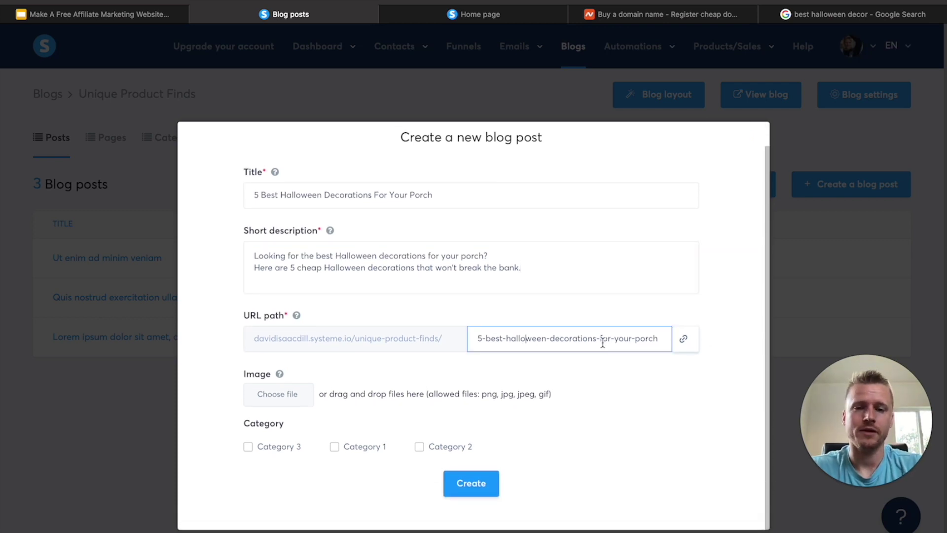
pyautogui.moveTo(487, 338); pyautogui.dragTo(454, 340)
pyautogui.press('BackSpace')
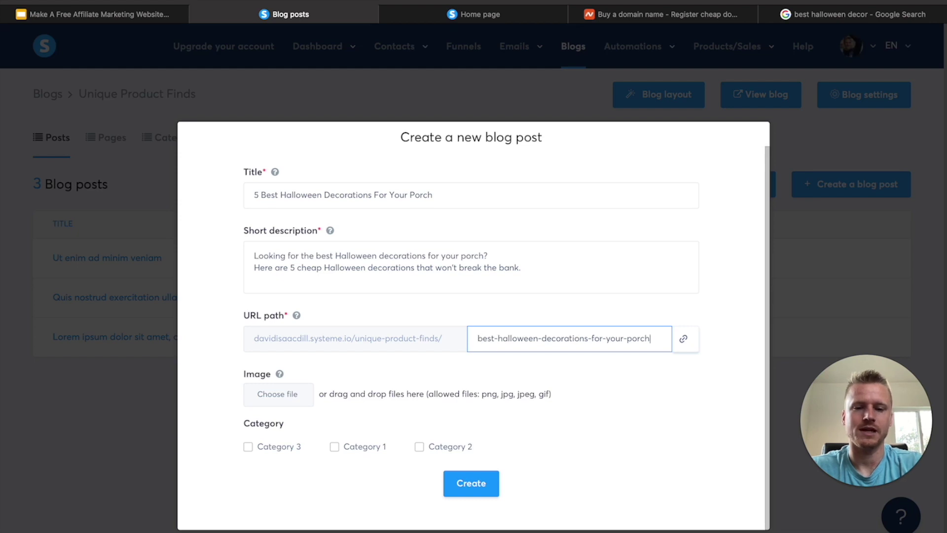
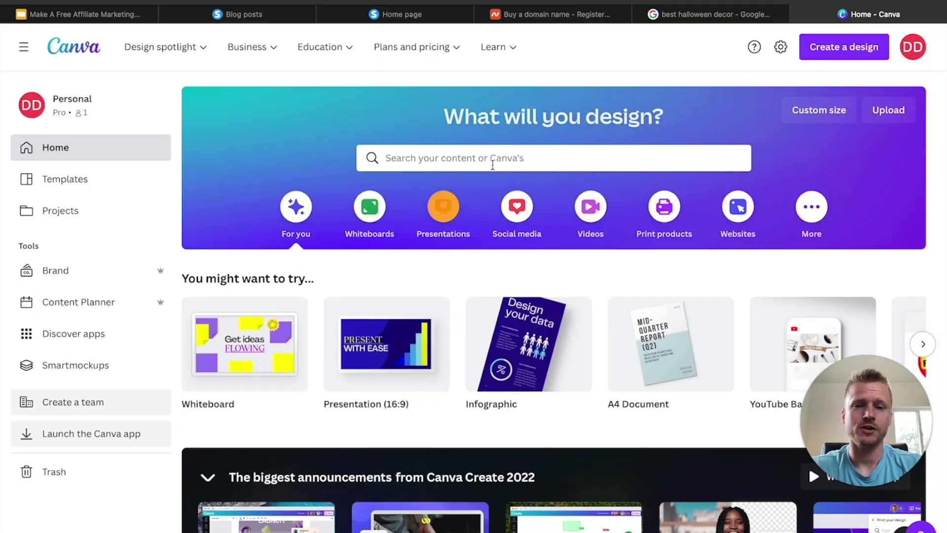
# In Canva, search the templates for "blog post" and open the sage green "6 Things To Do Before Buying New Clothes" design
pyautogui.click(501, 158)
pyautogui.write('blog post')
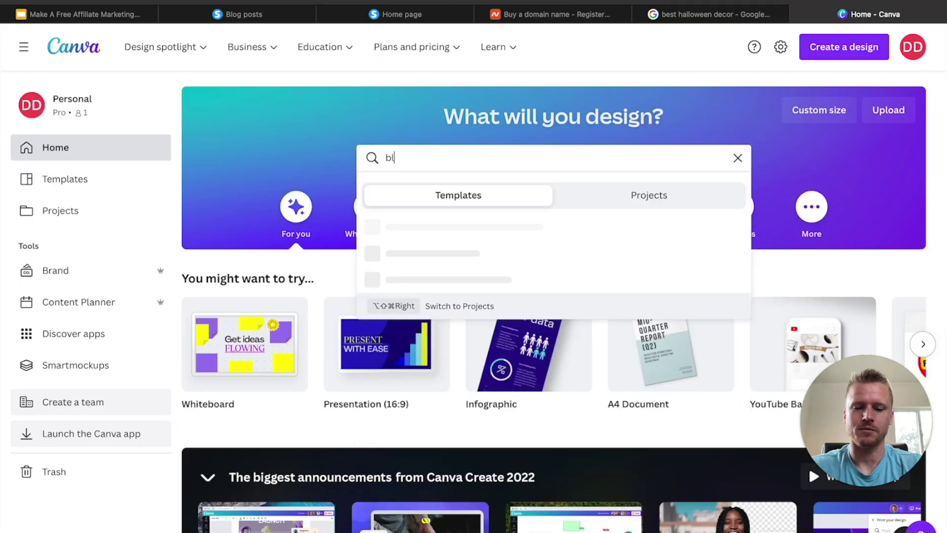
pyautogui.press('Return')
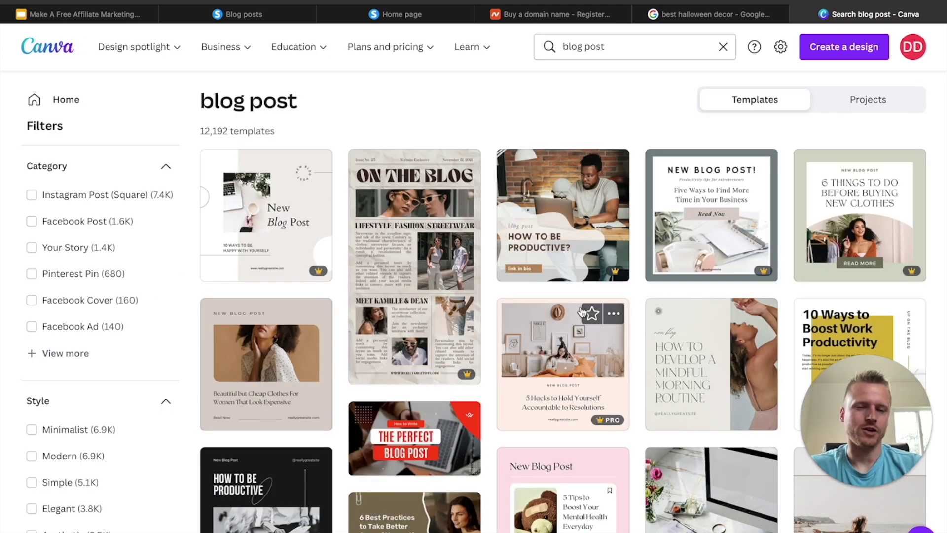
pyautogui.click(856, 217)
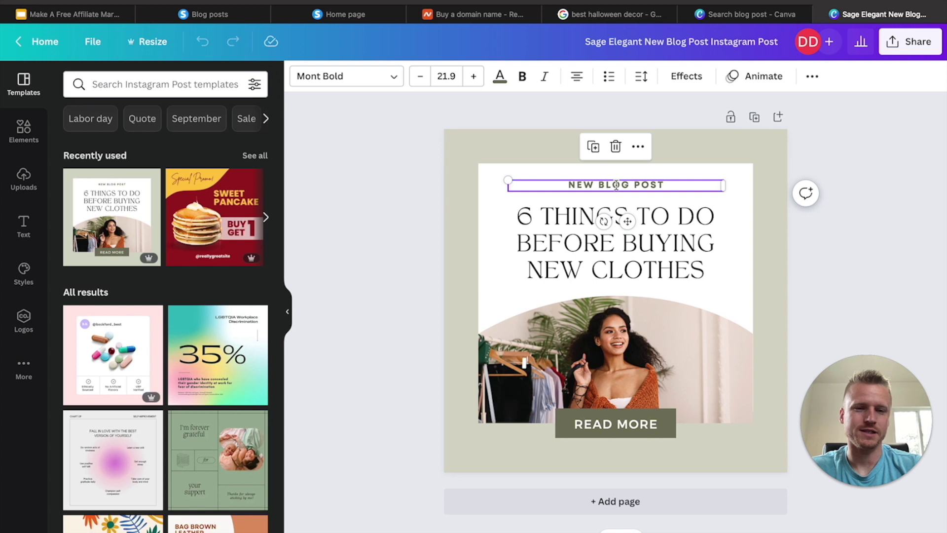
# Replace the small heading with "DECORATIONS" and the main title with "5 BEST HALLOWEEN DECORATIONS FOR YOUR PORCH"
pyautogui.click(616, 185)
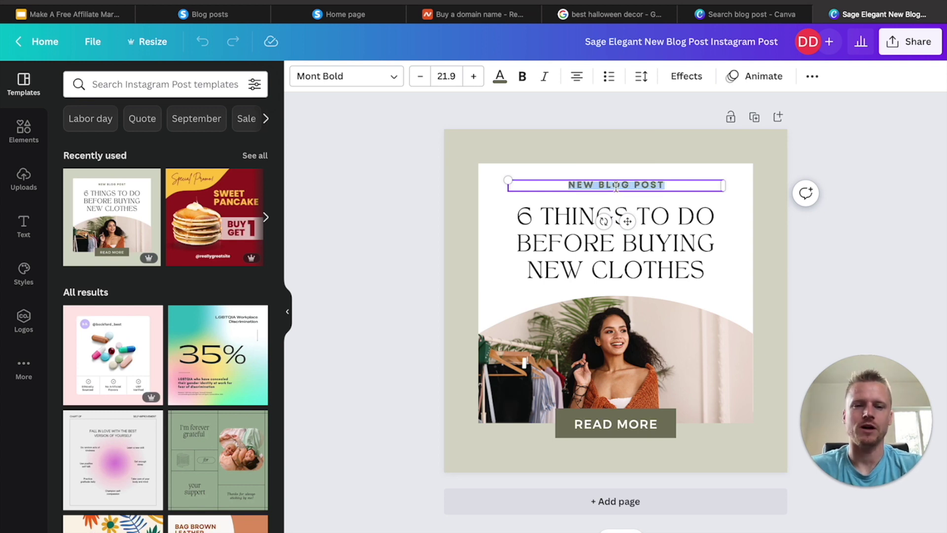
pyautogui.write('DECORATIONS')
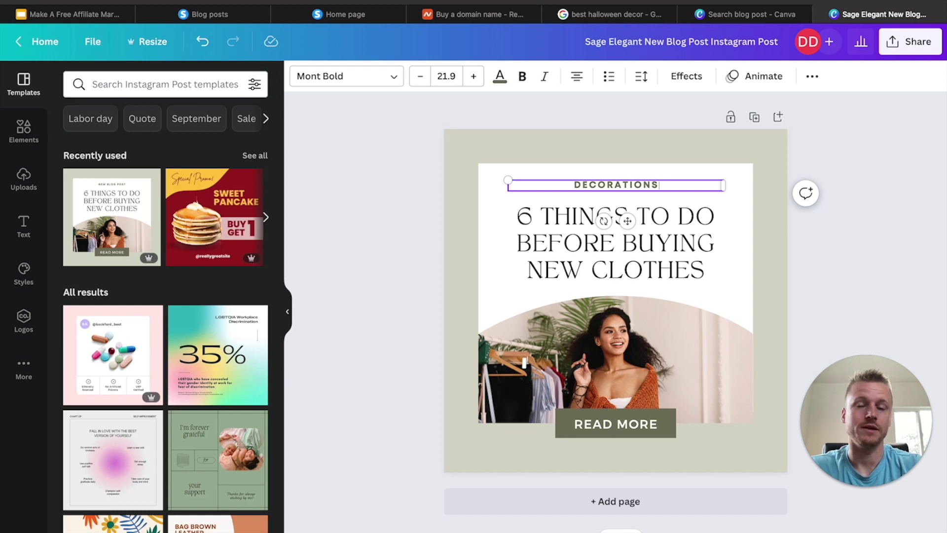
pyautogui.click(541, 229)
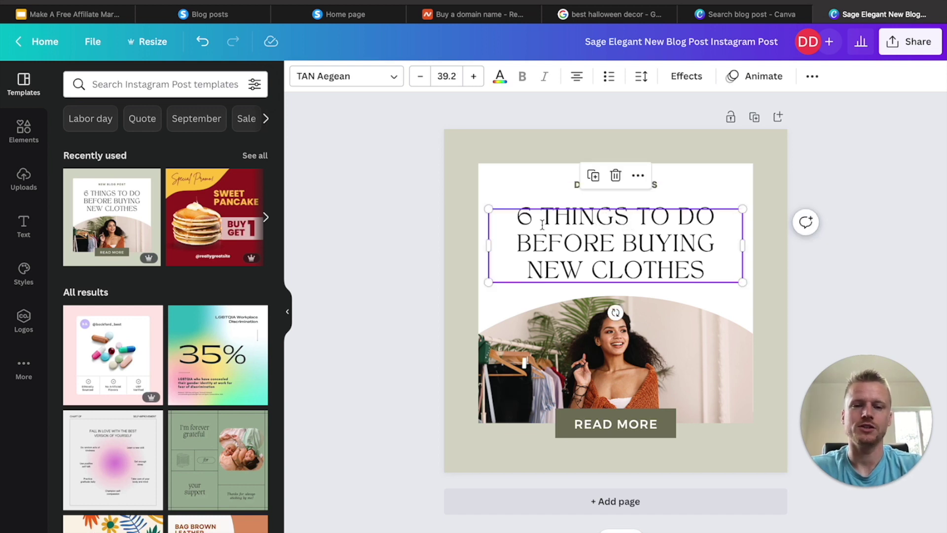
pyautogui.doubleClick(542, 229)
pyautogui.write('5 BEST')
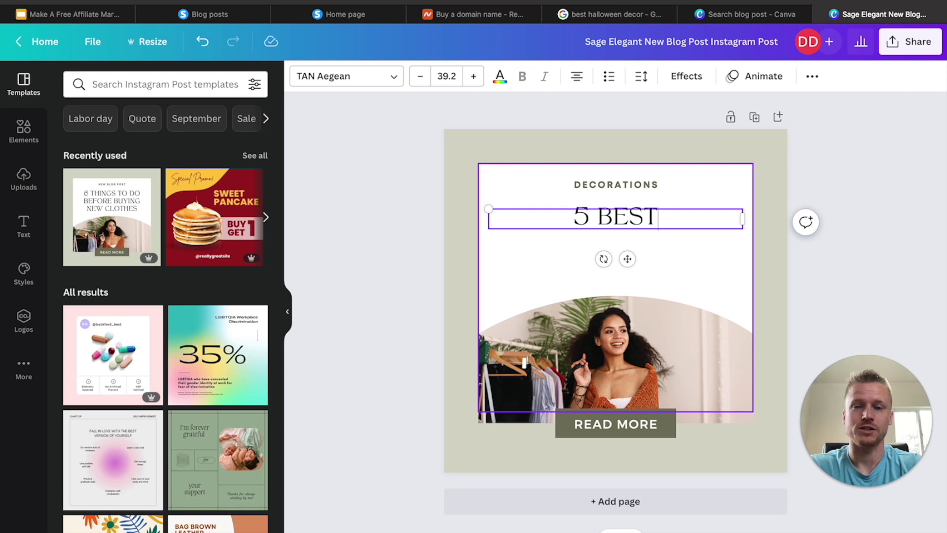
pyautogui.write('HALLOWEEN DECORATIONS FOR YOUR PORCH')
pyautogui.click(516, 459)
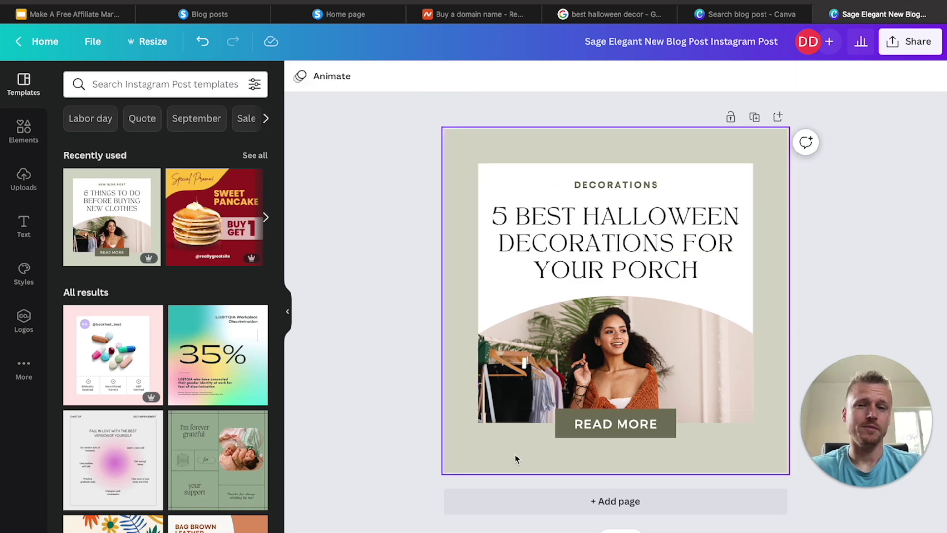
# Change the design's background color to the default orange
pyautogui.click(516, 459)
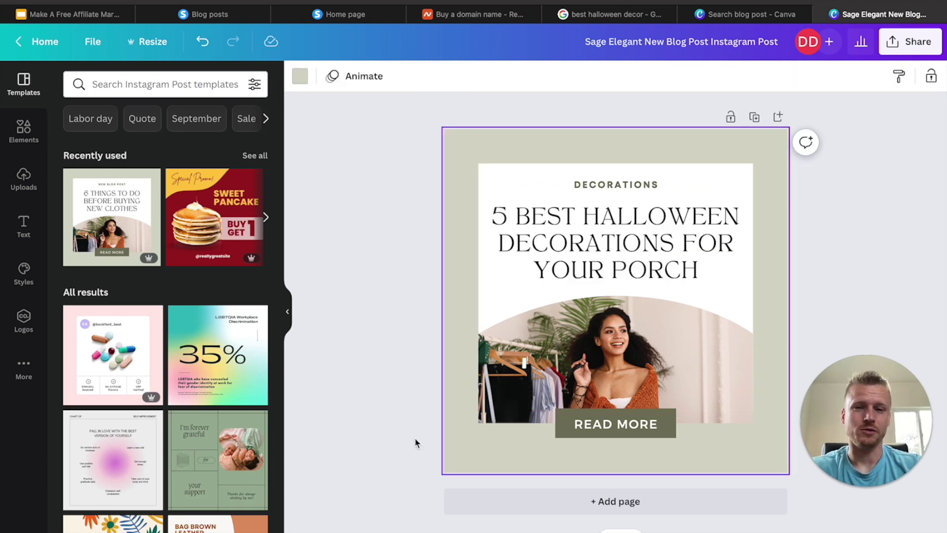
pyautogui.click(299, 77)
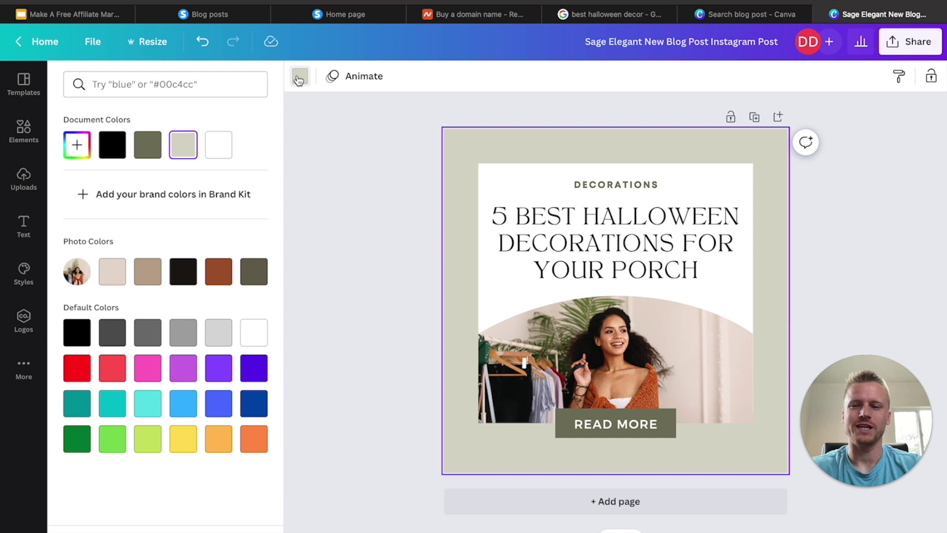
pyautogui.click(252, 446)
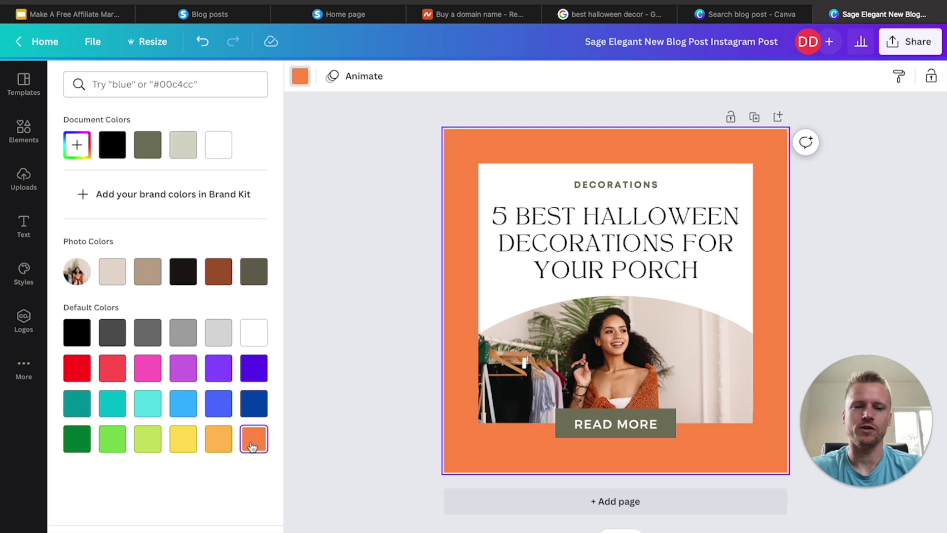
pyautogui.press('Escape')
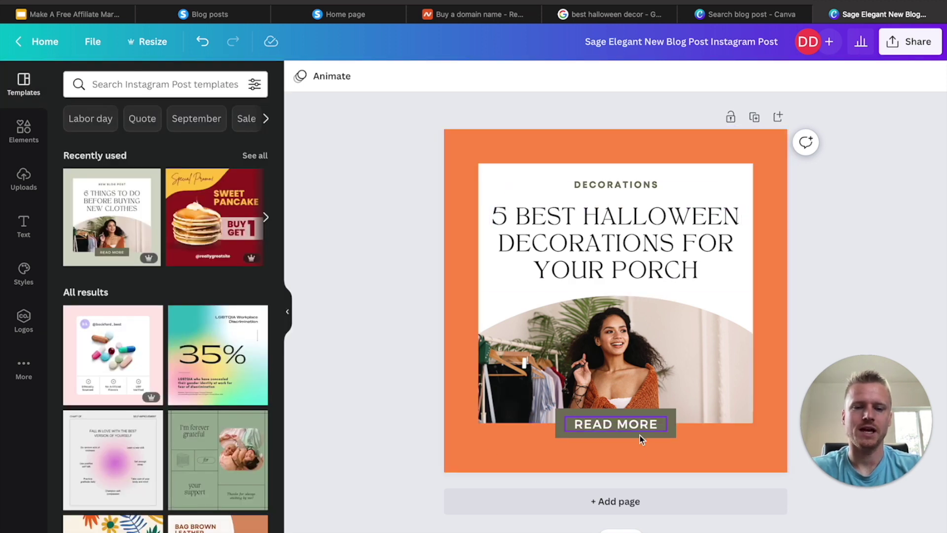
# Search the elements for "halloween decor" and replace the woman's photo with the porch picture showing the "Happy Halloween" banner
pyautogui.click(564, 352)
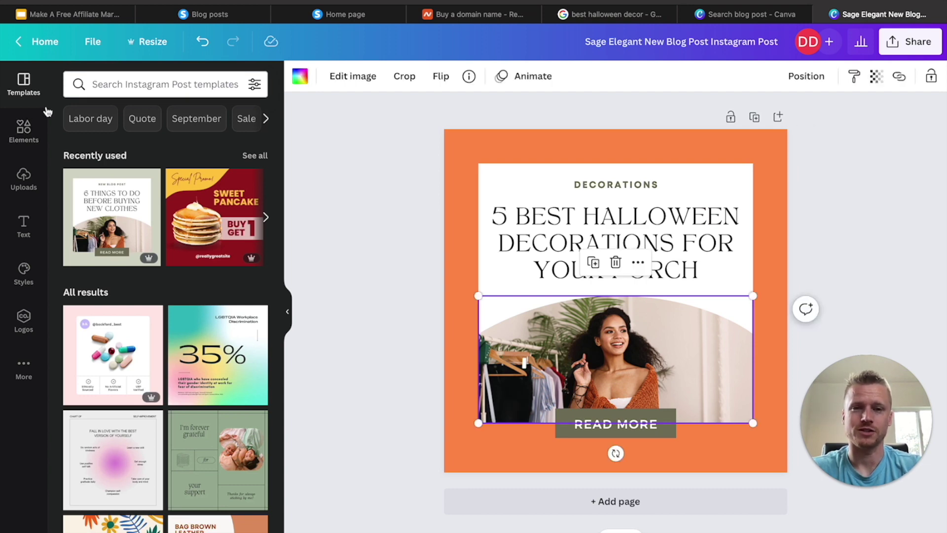
pyautogui.click(24, 129)
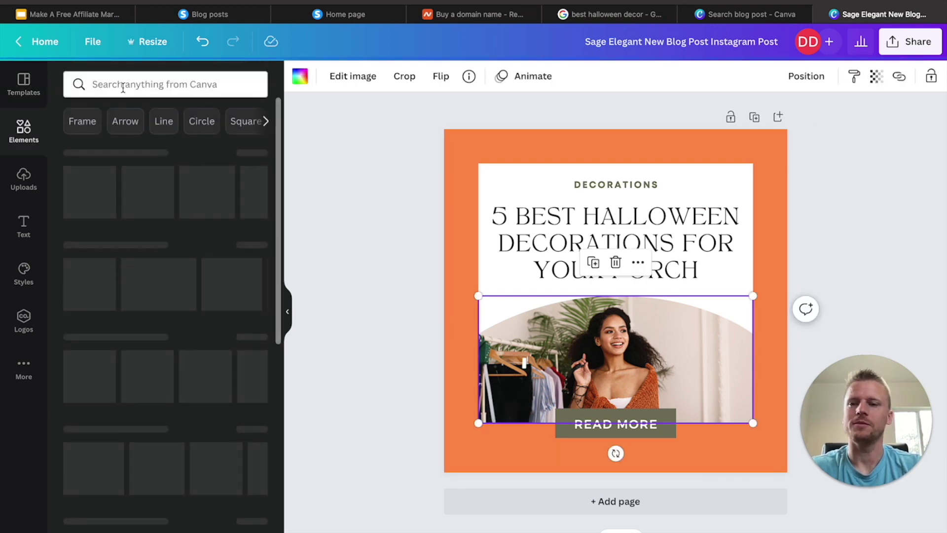
pyautogui.click(123, 85)
pyautogui.write('halloween decor')
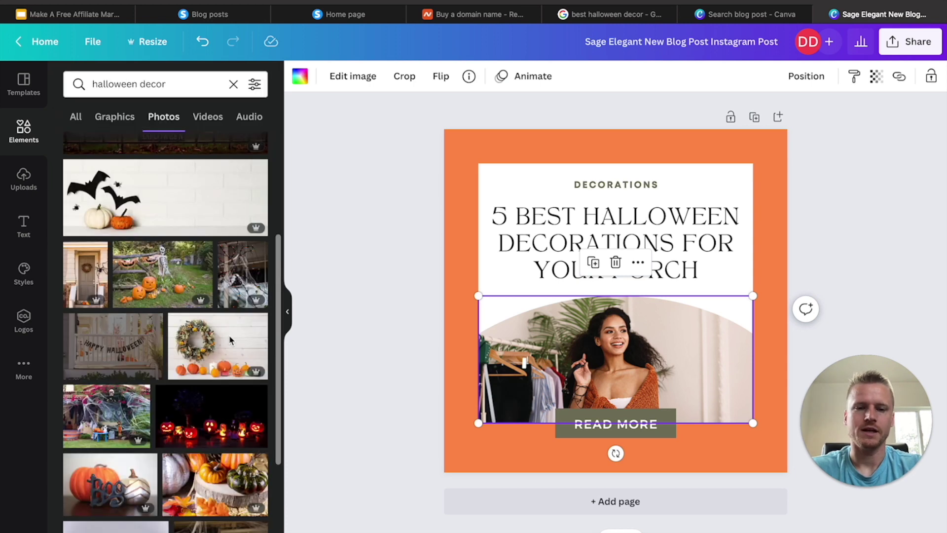
pyautogui.moveTo(114, 345); pyautogui.dragTo(543, 353)
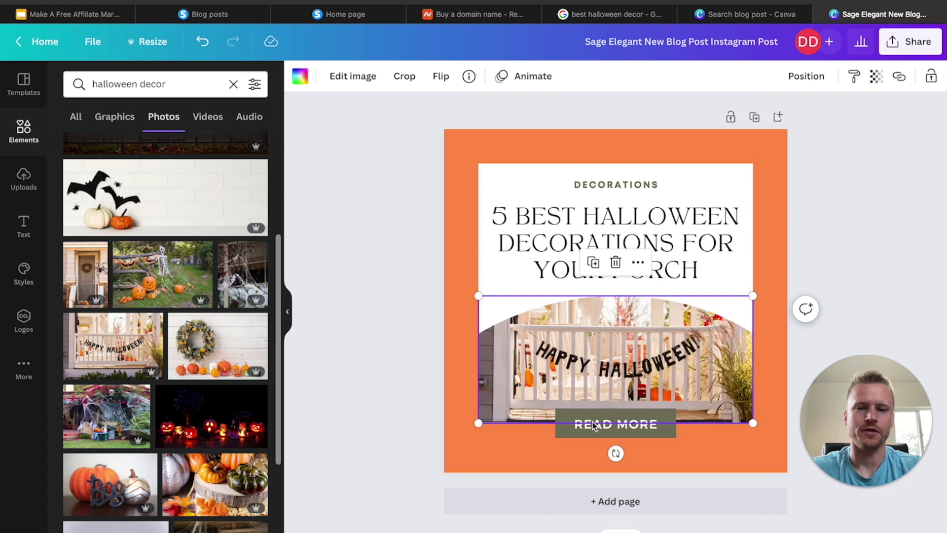
pyautogui.click(398, 386)
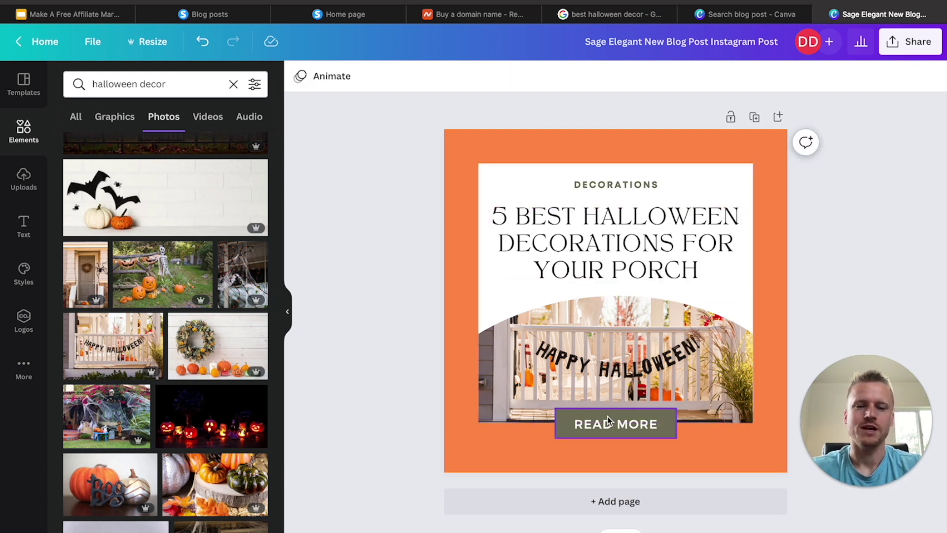
# Recolor the rectangle behind the "READ MORE" text black
pyautogui.click(590, 438)
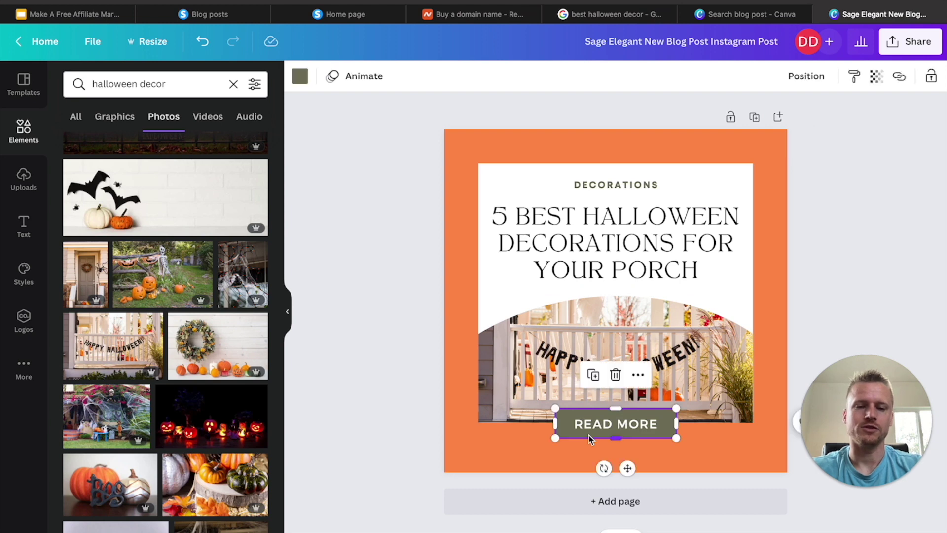
pyautogui.click(300, 76)
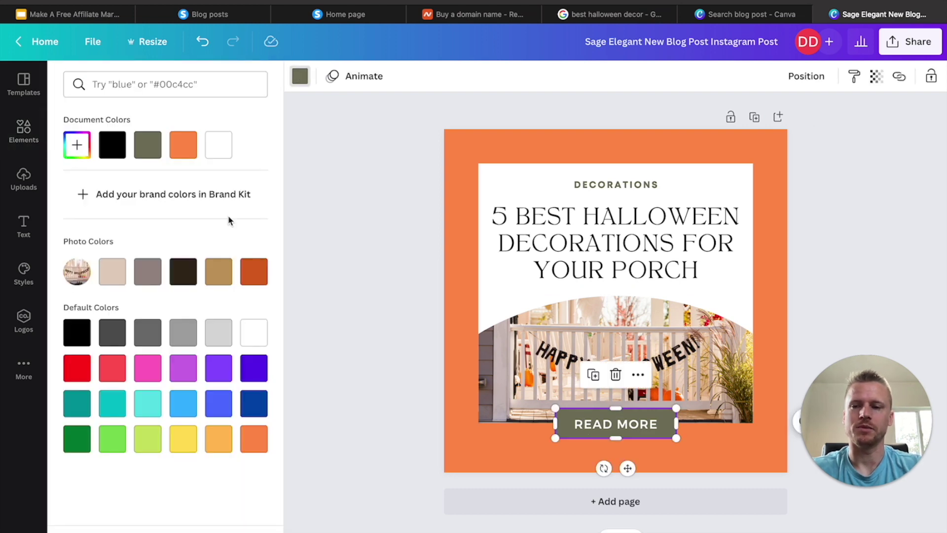
pyautogui.click(113, 148)
pyautogui.click(413, 253)
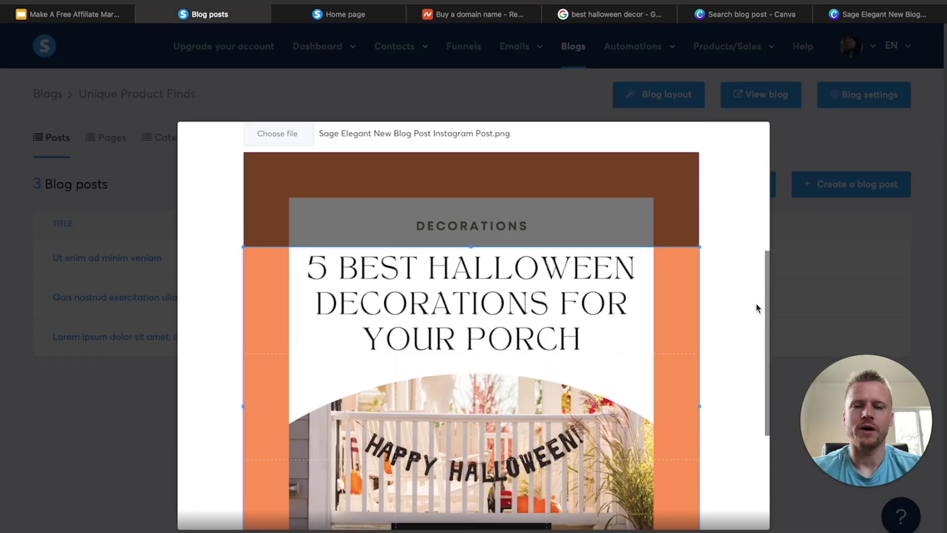
# In systeme.io, assign the new Halloween post to Category 1 and create it
pyautogui.scroll(-5, 755, 303)
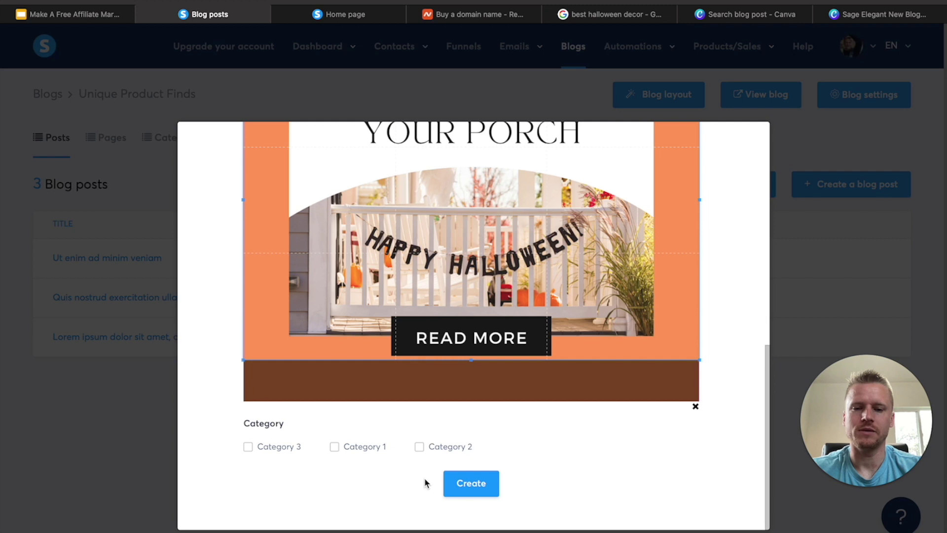
pyautogui.click(334, 449)
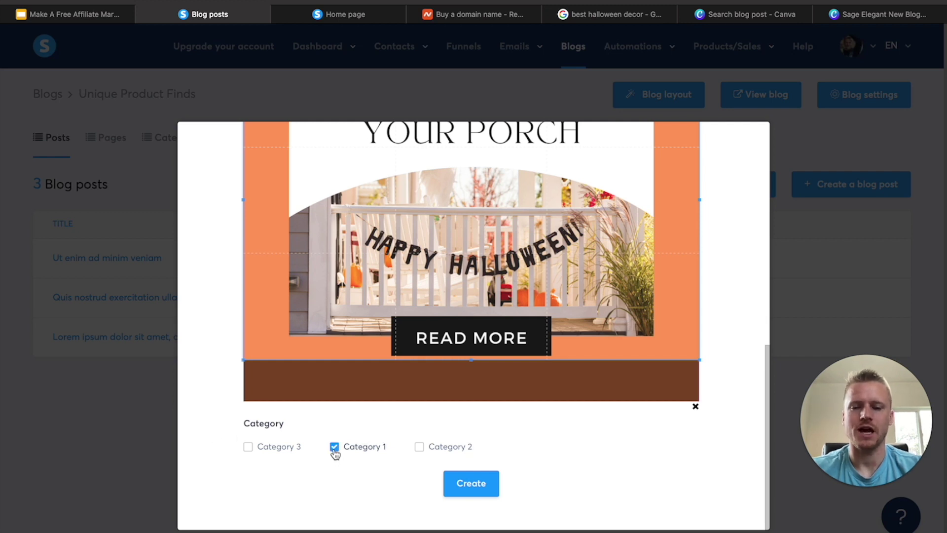
pyautogui.click(471, 483)
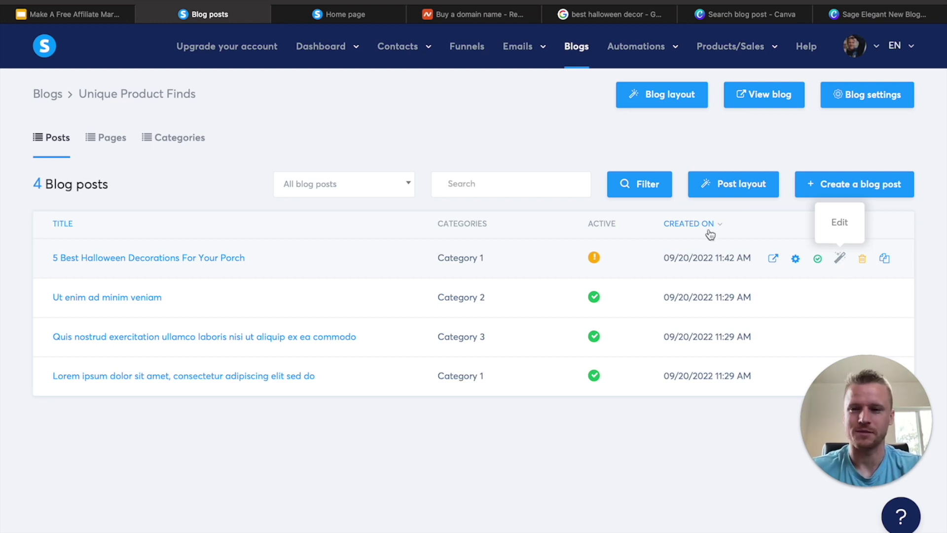
# Rename the blog's Category 1 to "Decor" with the path decor, add a description beginning with "The", and save it
pyautogui.click(180, 149)
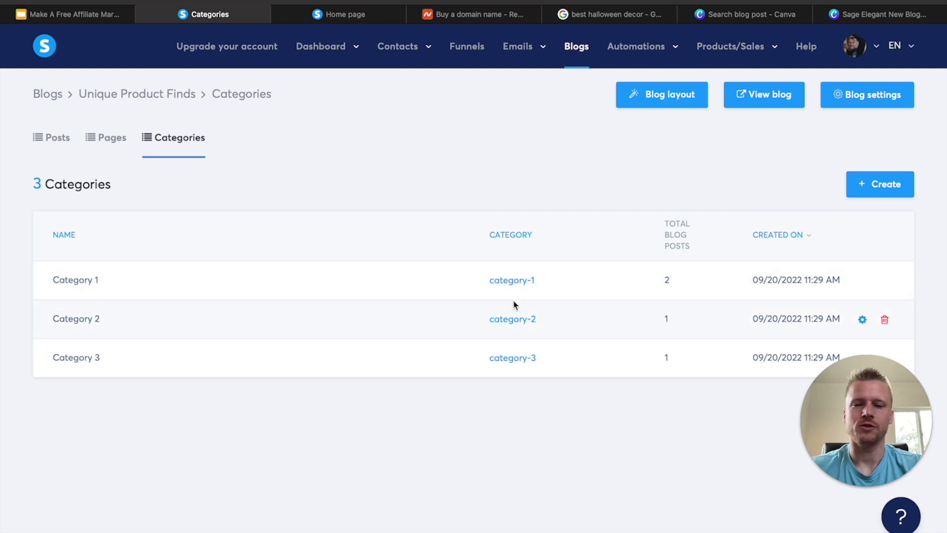
pyautogui.click(861, 281)
pyautogui.press('BackSpace')
pyautogui.write('Decor')
pyautogui.click(409, 317)
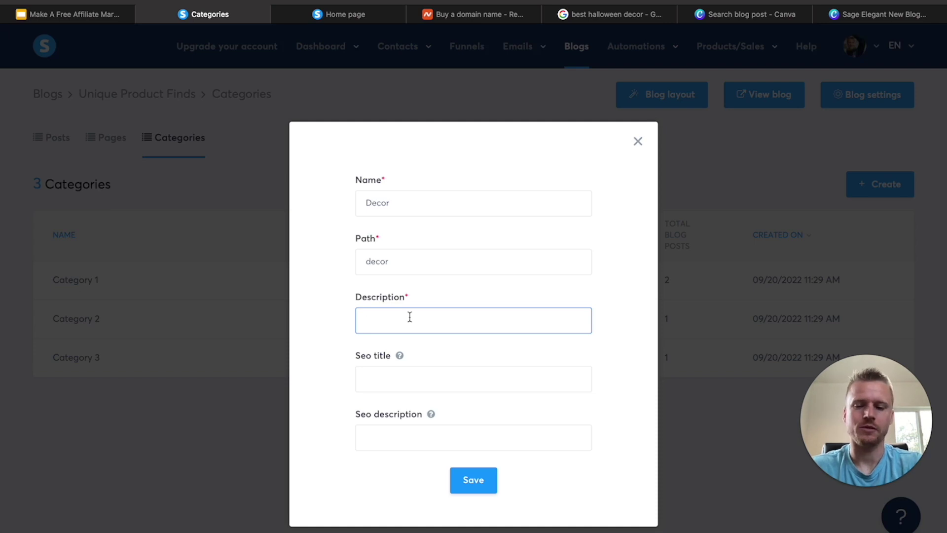
pyautogui.write('The Be')
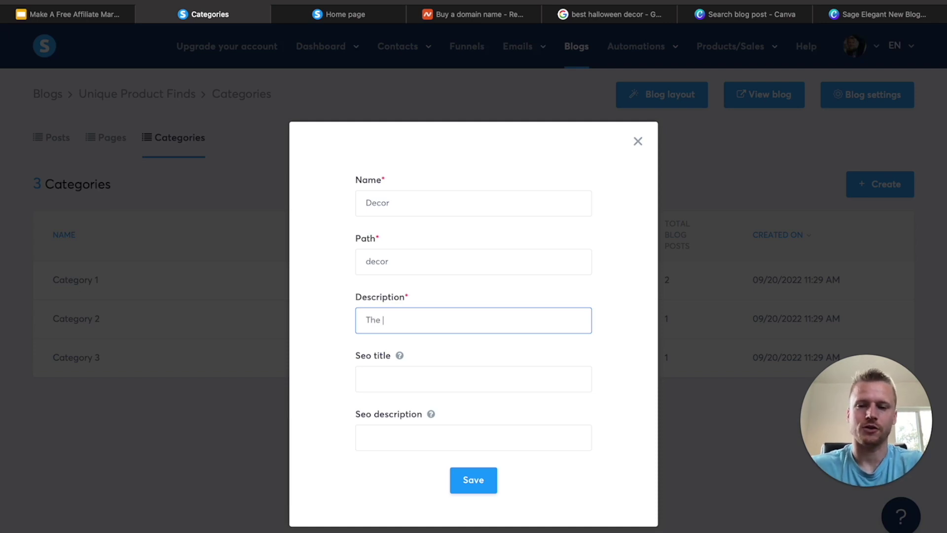
pyautogui.click(478, 479)
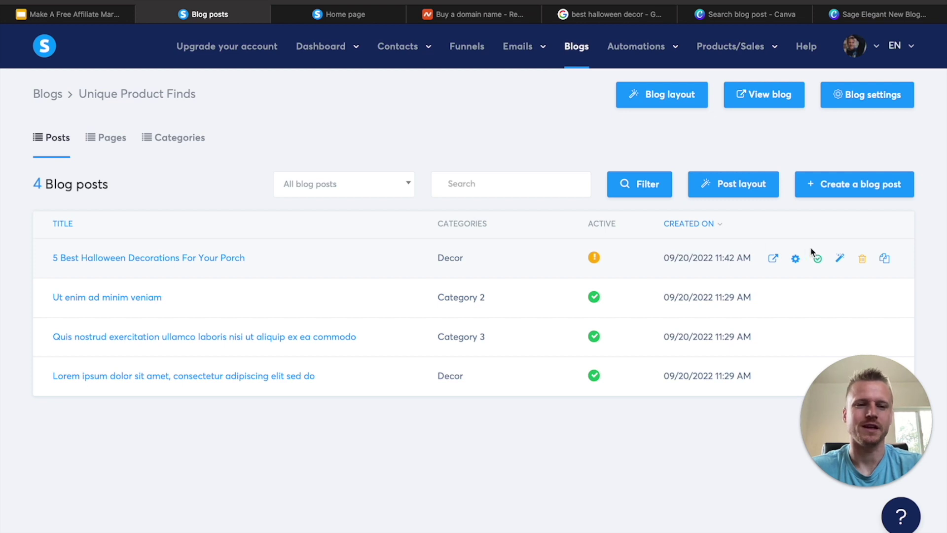
# Open the "5 Best Halloween Decorations For Your Porch" post for editing and add a Text element to its empty content area
pyautogui.click(840, 259)
pyautogui.scroll(-2, 512, 281)
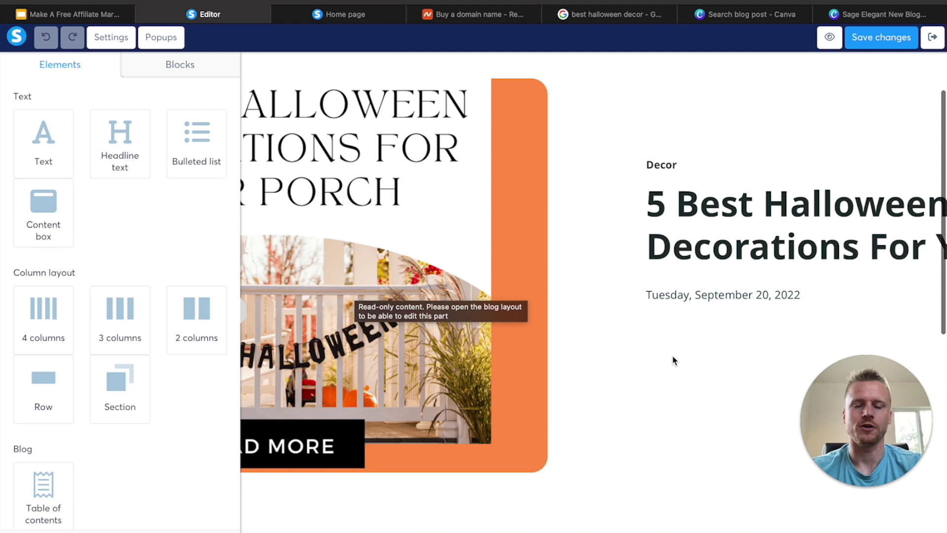
pyautogui.scroll(-2, 674, 360)
pyautogui.scroll(-8, 699, 238)
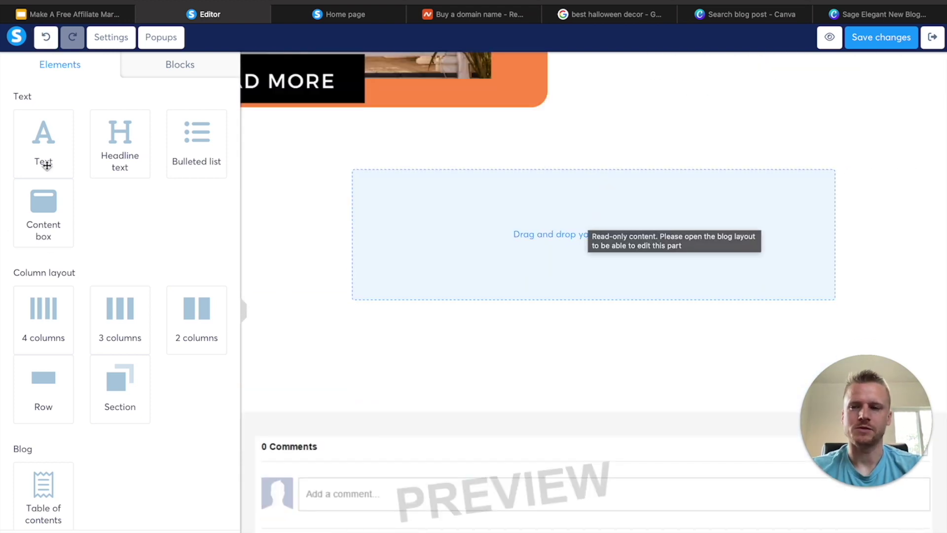
pyautogui.moveTo(34, 148); pyautogui.dragTo(439, 216)
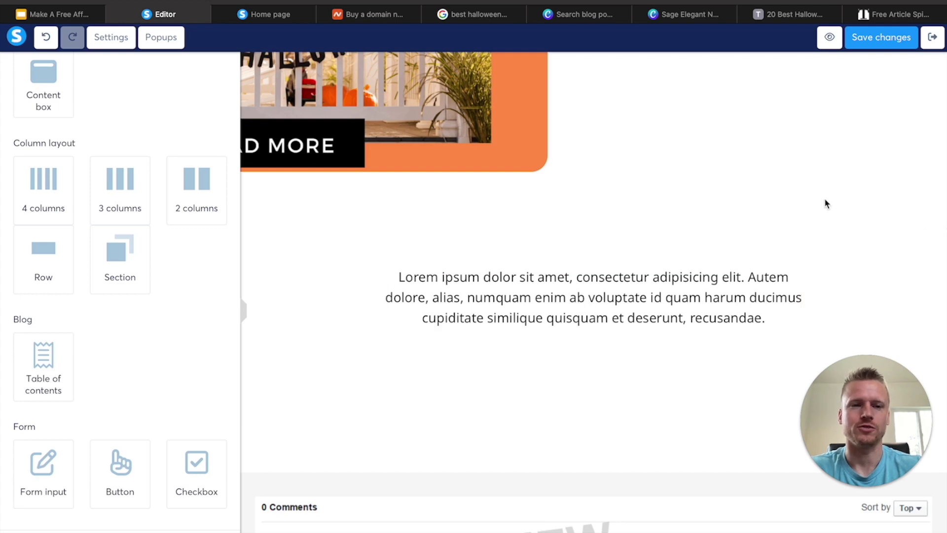
# Examine The Pioneer Woman's article on the 20 best Halloween porch decorations, including its headline, gallery and introductory paragraph
pyautogui.click(779, 21)
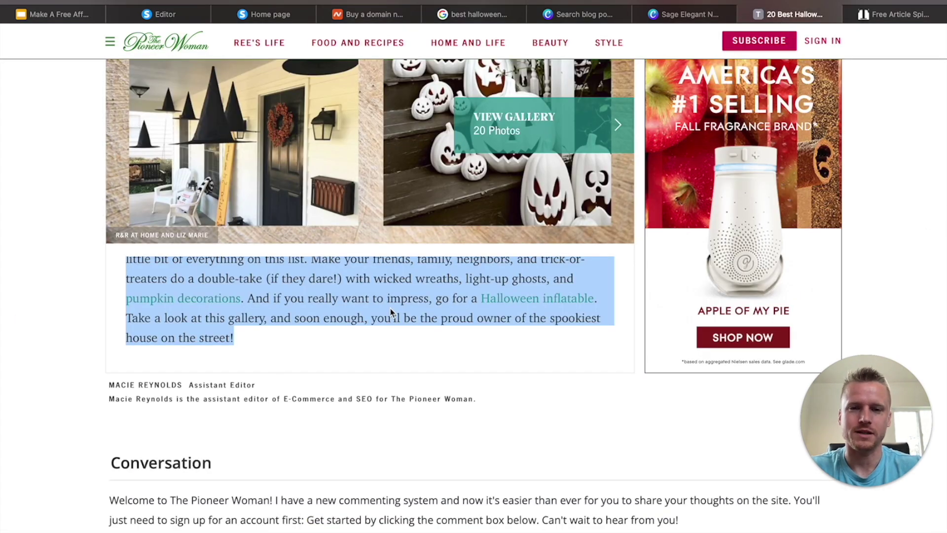
pyautogui.scroll(15, 389, 311)
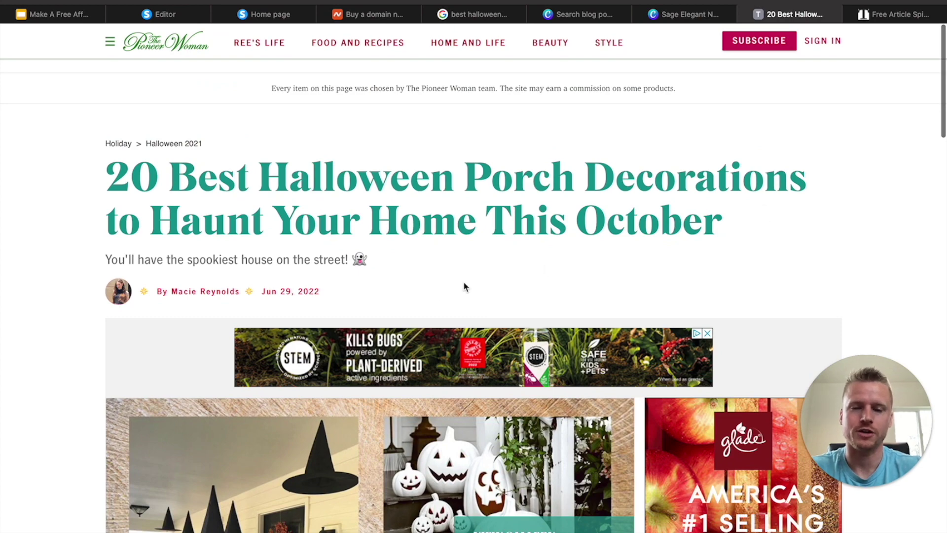
pyautogui.scroll(-4, 439, 293)
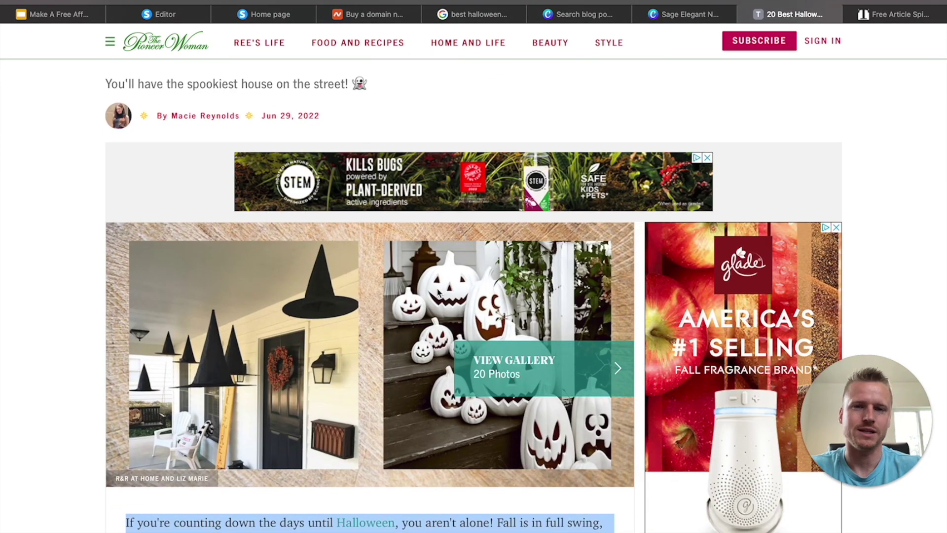
pyautogui.scroll(-3, 438, 292)
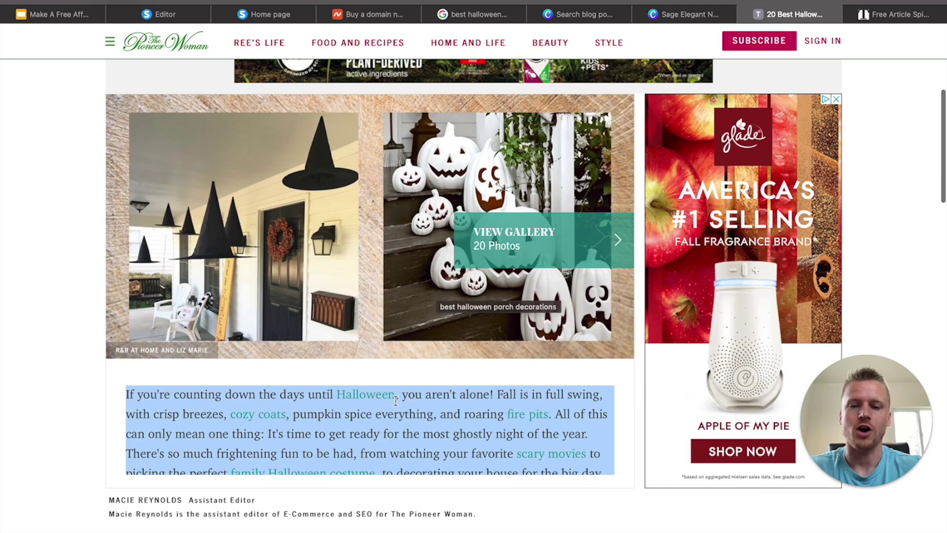
# Paste the copied Halloween article introduction into the Free Article Spinner and rewrite it with a Basic Spin
pyautogui.click(903, 15)
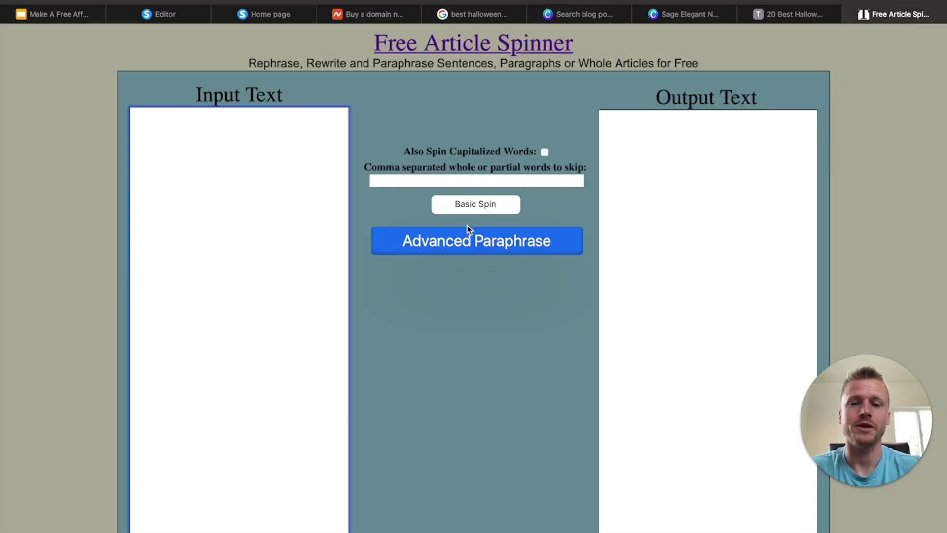
pyautogui.write('If you\'re counting down the days until Halloween, you aren\'t alone! Fall is in full swing, with crisp breezes, cozy coats, pumpkin spice everything, and roaring fire pits. All of this can only mean one thing: It\'s time to get ready for the most ghostly night of the year. There\'s so much frightening fun to be had, from watching your favorite scary movies to picking the perfect family Halloween costume, to decorating your house for the big day. To help you set the spooky mood, we\'ve created this list of Halloween porch decorations—so you can create your own personal haunted house this October.  You can opt to keep your outdoor entryway festively cute, make it downright creepy, or take some inspiration from Ree Drummond. Her ideal Halloween décor: "I like to add something spooky while still keeping everything pretty and bright," she says. You\'ll find a little bit of everything on this list. Make your friends, family, neighbors, and trick-or-treaters do a double-take (if they dare!) with wicked wreaths, light-up ghosts, and pumpkin decorations. And if you really want to impress, go for a Halloween inflatable. Take a look at this gallery, and soon enough, you\'ll be the proud owner of the spookiest house on the street!')
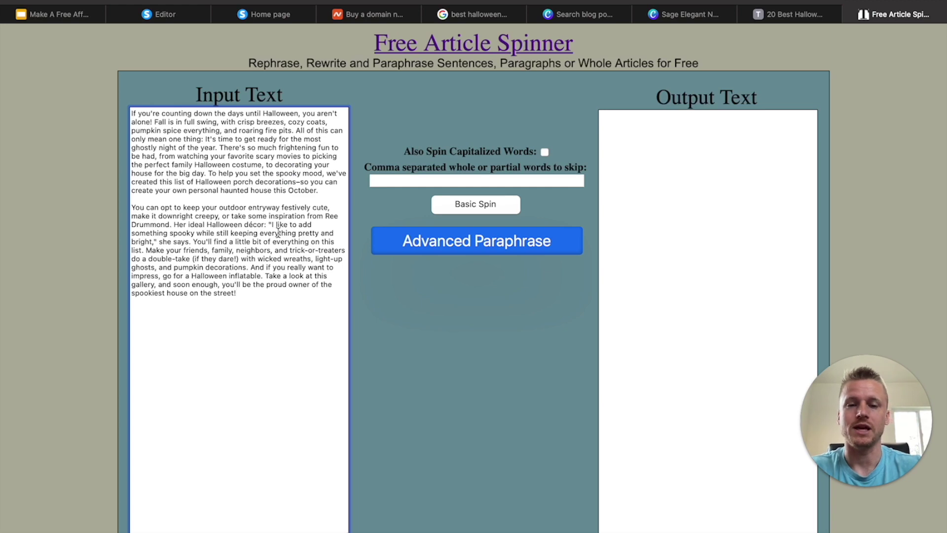
pyautogui.click(463, 207)
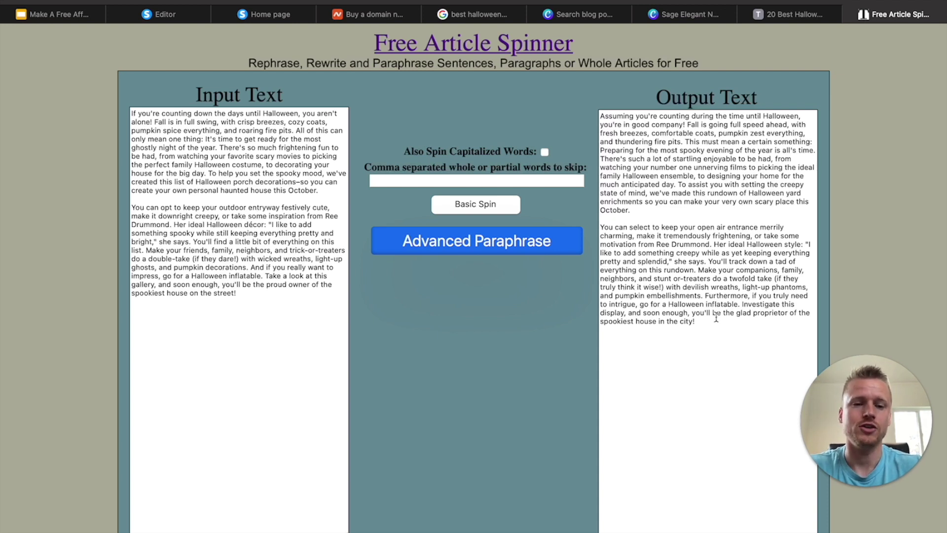
# Copy the whole spun text and replace the lorem ipsum placeholder in the systeme.io post's text element with it
pyautogui.moveTo(702, 325); pyautogui.dragTo(592, 113)
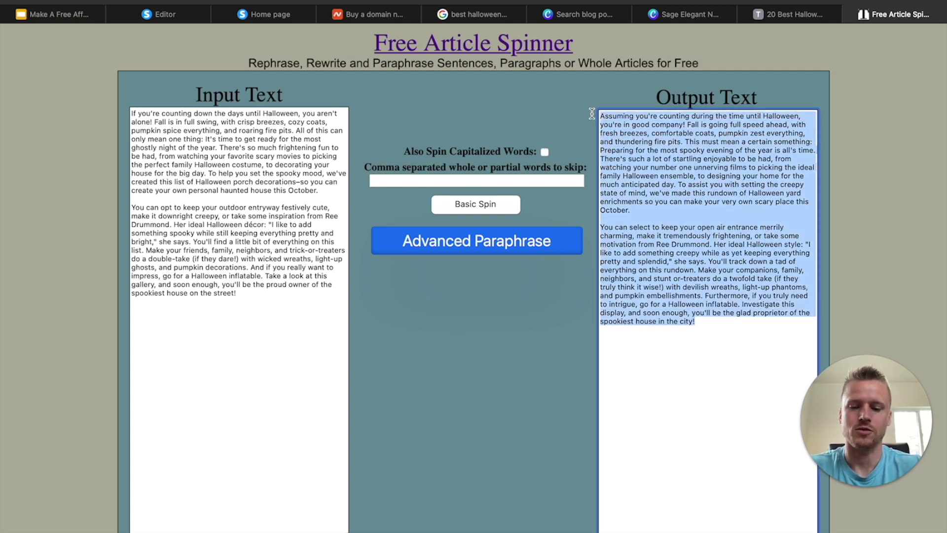
pyautogui.click(193, 13)
pyautogui.tripleClick(509, 316)
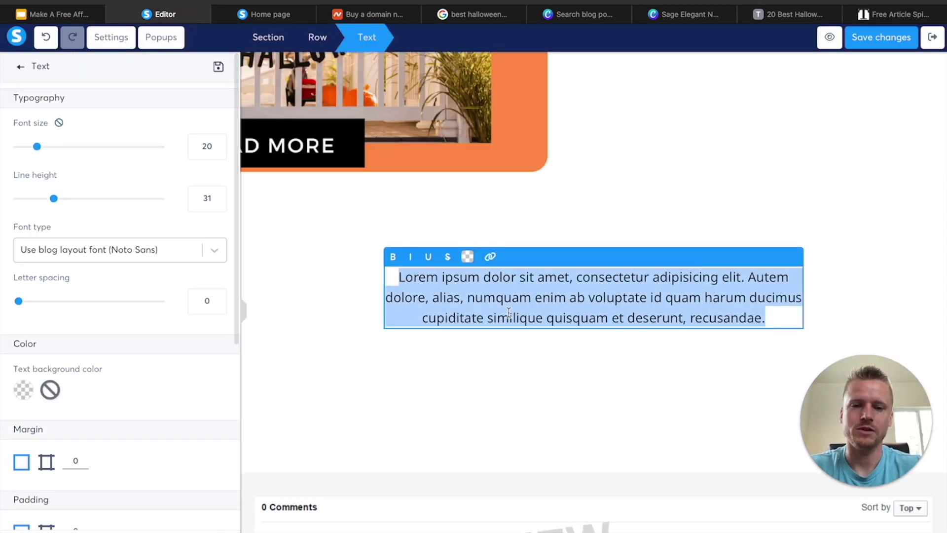
pyautogui.hotkey('ctrl', 'v')
pyautogui.scroll(-3, 509, 312)
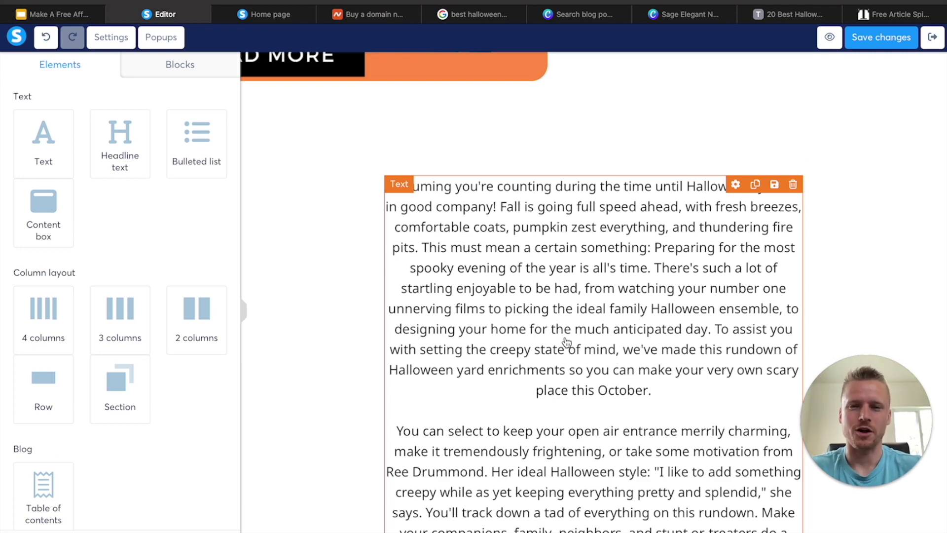
# Add a Headline text element below the rewritten introduction in the blog post
pyautogui.scroll(-3, 504, 285)
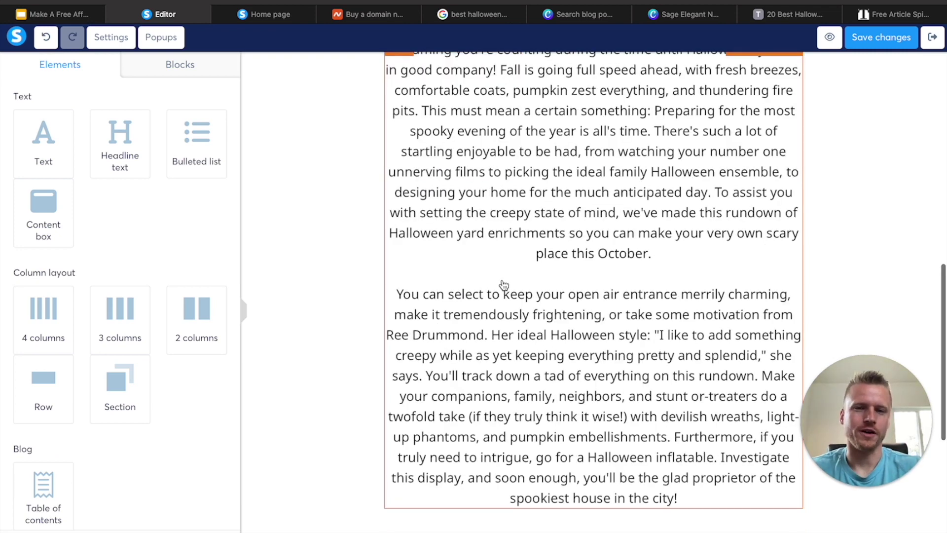
pyautogui.scroll(-3, 504, 285)
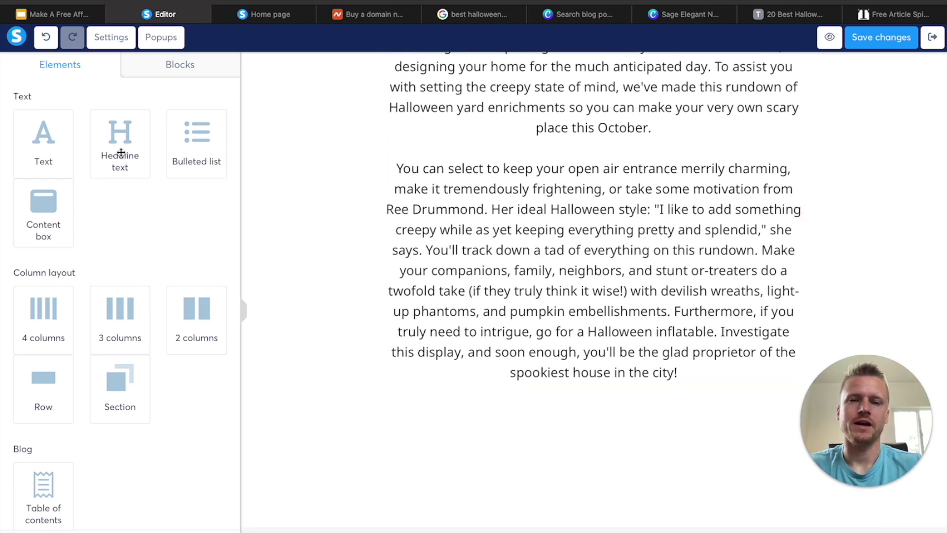
pyautogui.moveTo(143, 165); pyautogui.dragTo(601, 398)
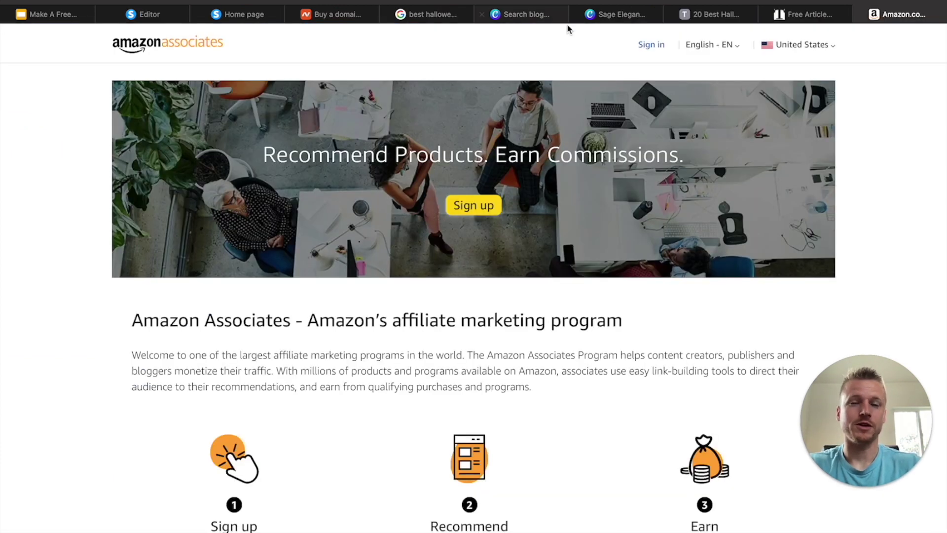
# Examine the Amazon Associates sign-up page and the website entry field in its account application
pyautogui.scroll(-1, 563, 243)
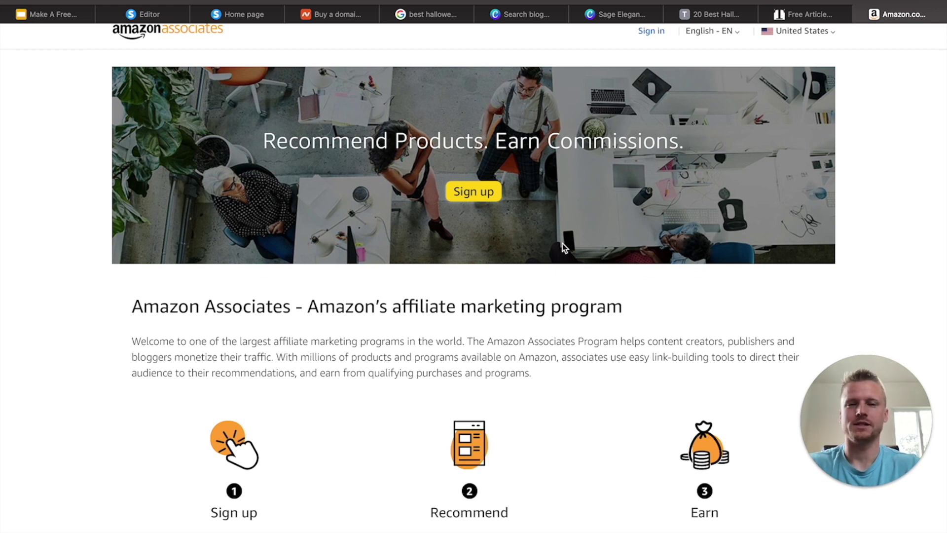
pyautogui.scroll(1, 562, 244)
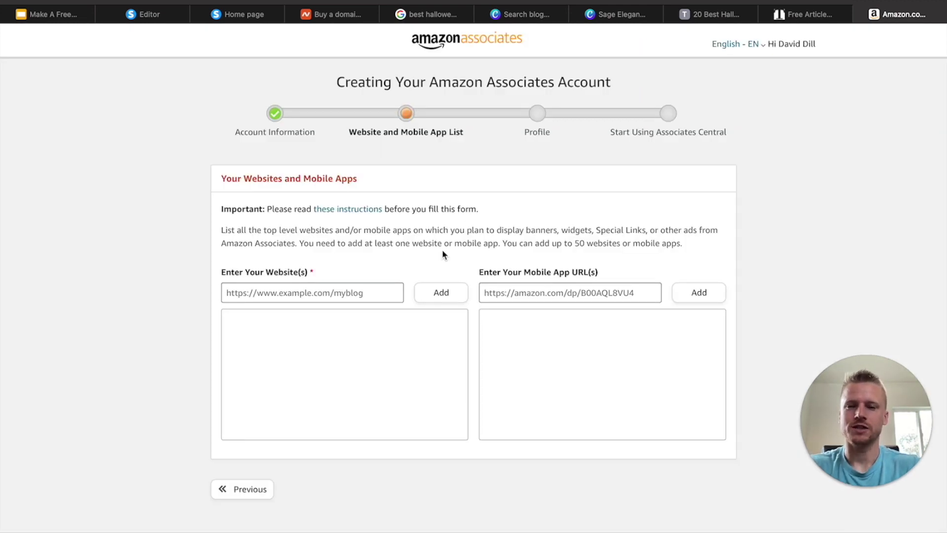
pyautogui.click(343, 293)
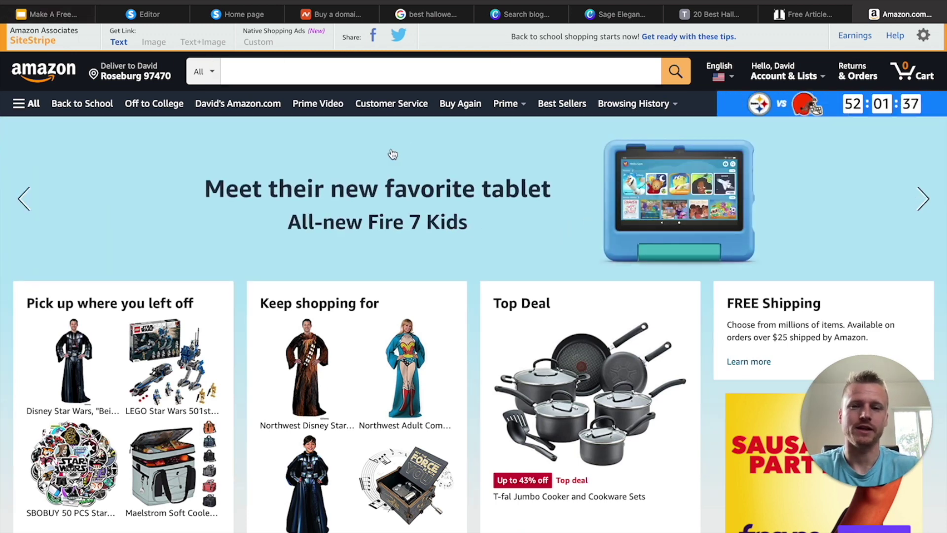
# Search Amazon for "halloween decor" and open the product page of the 12 Floating LED Candles with Remote Control
pyautogui.click(405, 70)
pyautogui.write('hallo')
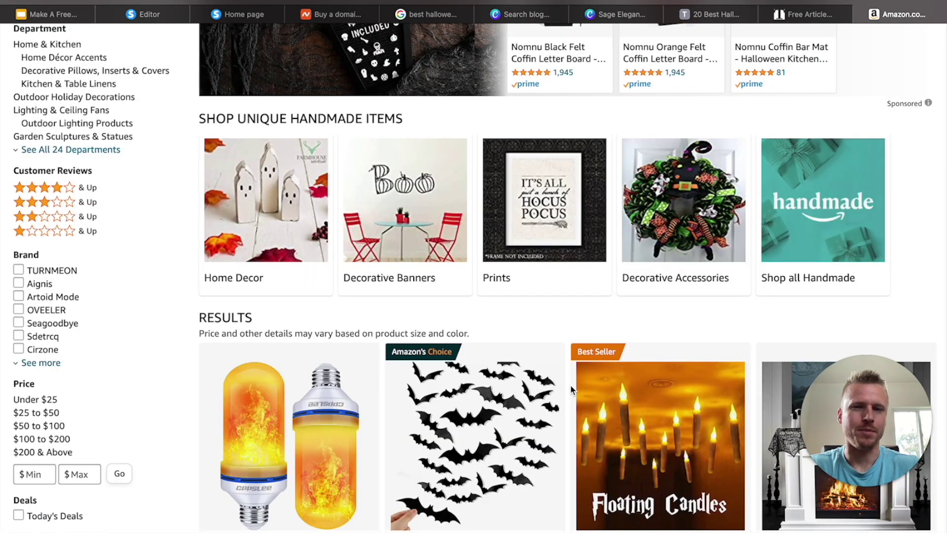
pyautogui.scroll(-5, 571, 389)
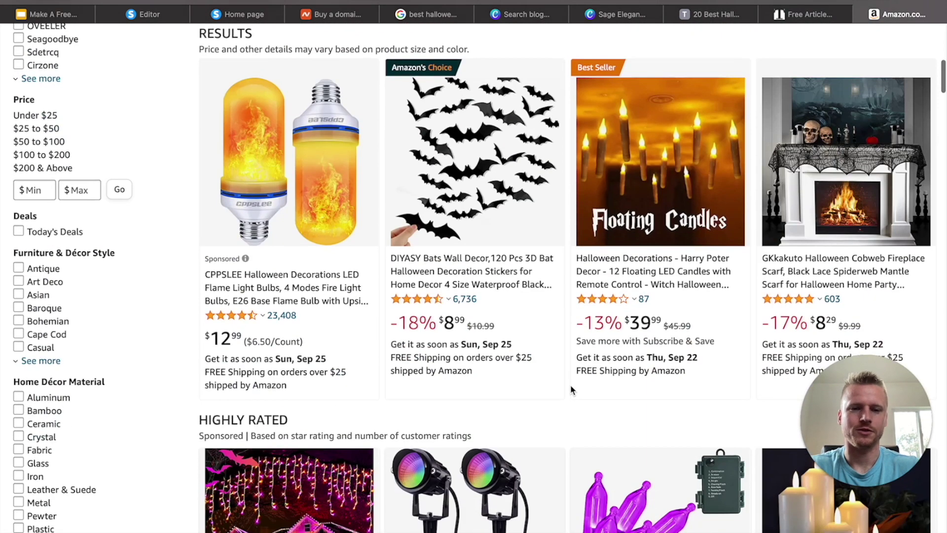
pyautogui.click(651, 282)
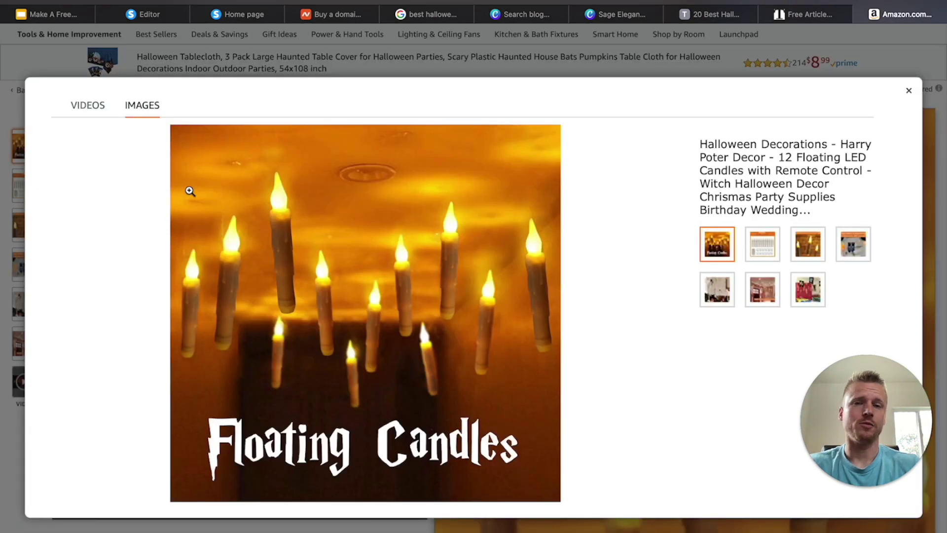
# Save the floating candles' main product image to Downloads, then generate the product's short text affiliate link and select it
pyautogui.rightClick(284, 230)
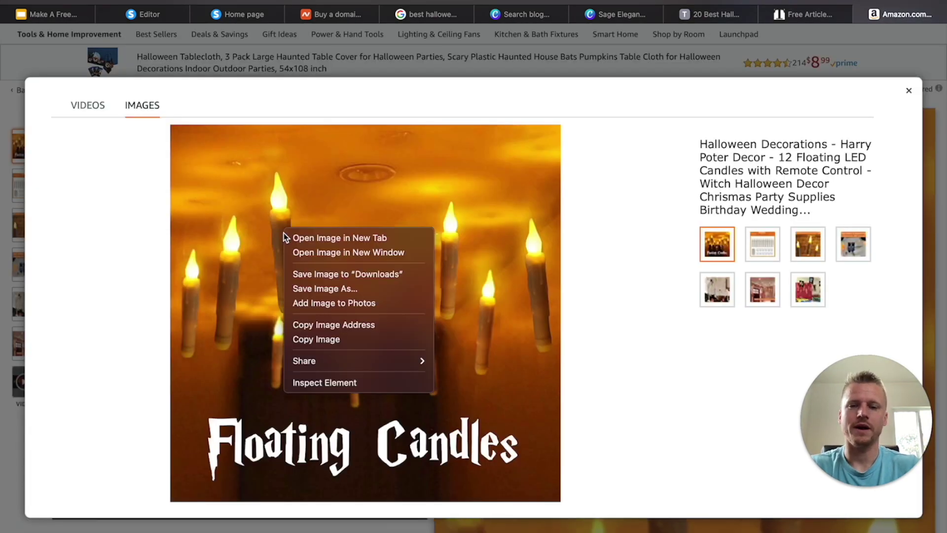
pyautogui.click(354, 280)
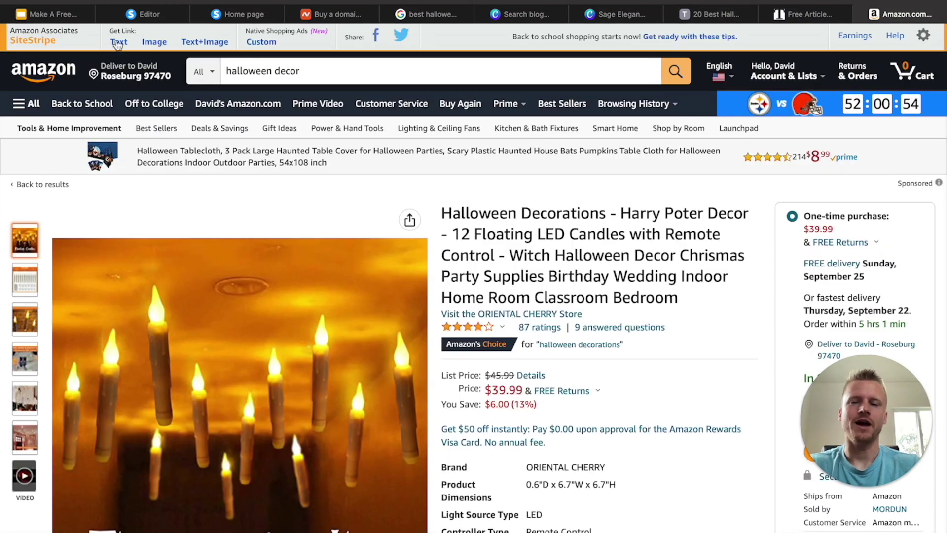
pyautogui.click(118, 42)
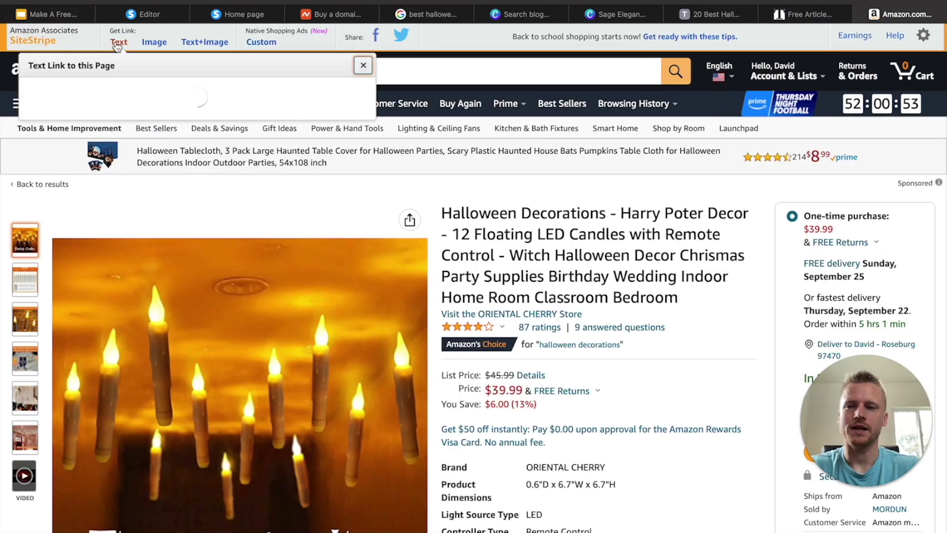
pyautogui.click(174, 172)
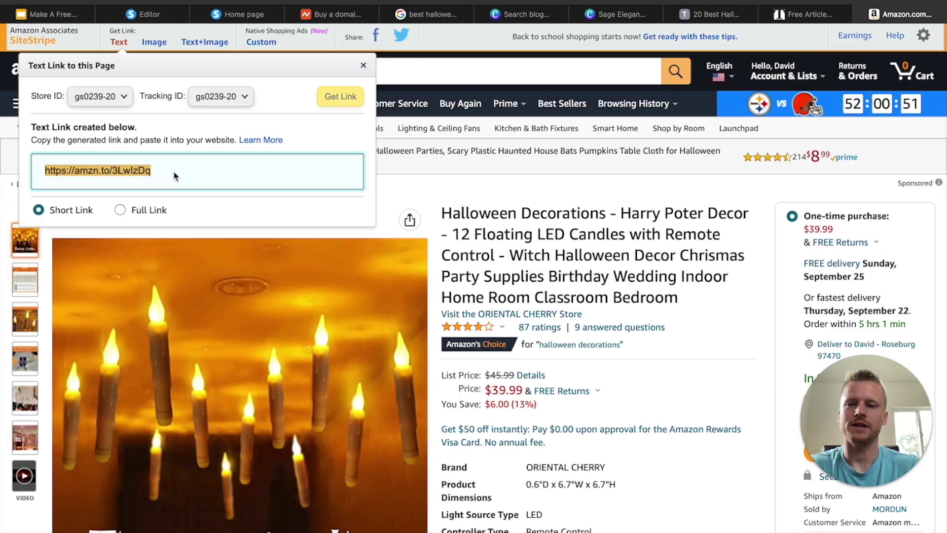